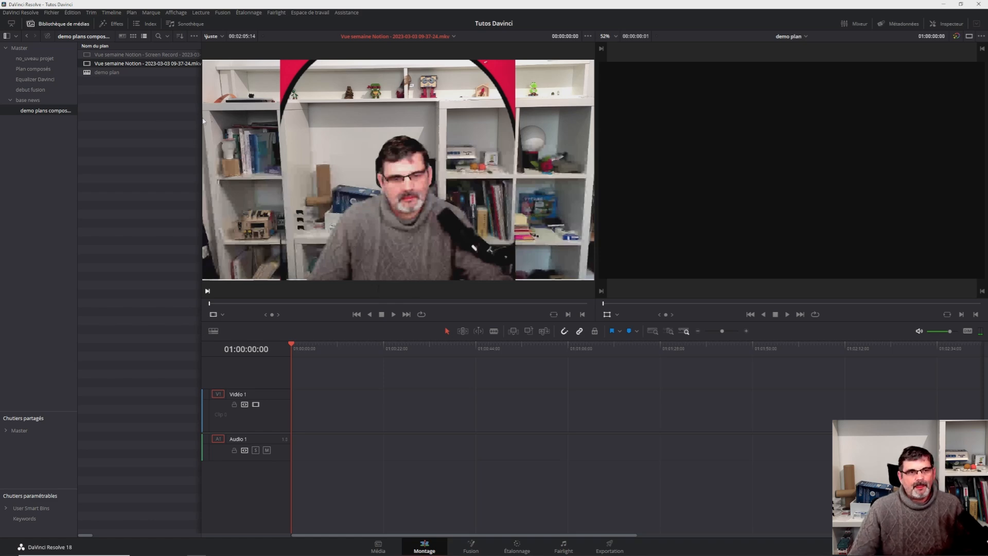
mouse_move(203, 116)
mouse_down()
mouse_move(236, 113)
mouse_move(210, 115)
mouse_up()
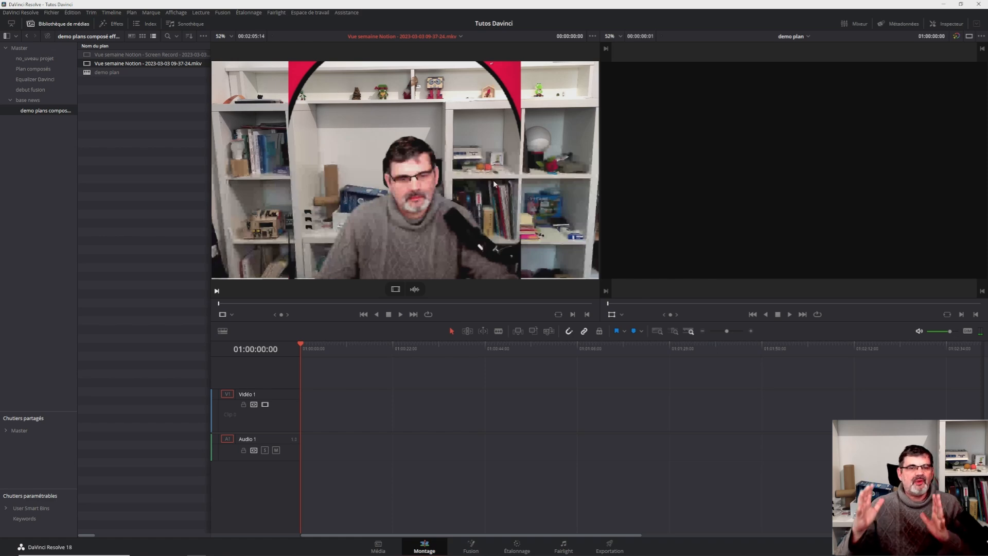
drag(133, 55, 393, 141)
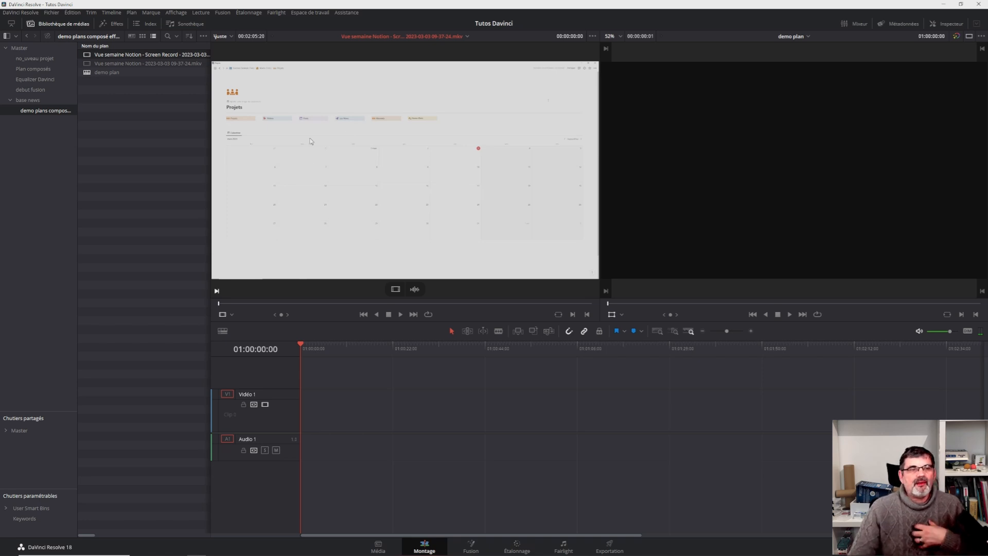
drag(124, 63, 353, 137)
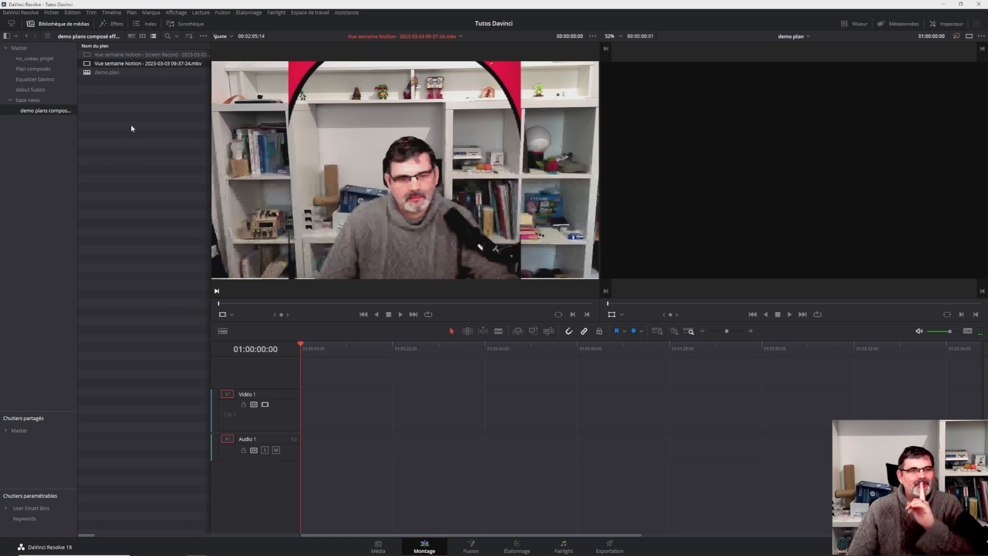
drag(86, 64, 303, 407)
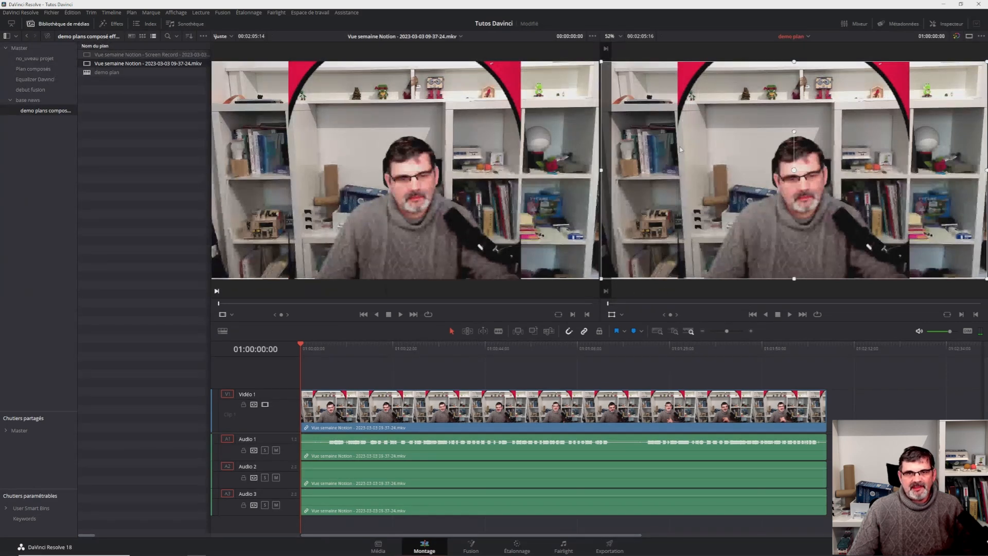
Simplify the workspace to a single timeline viewer without transform overlay or media library, and move the playhead to 01:00:06:04.
click(970, 36)
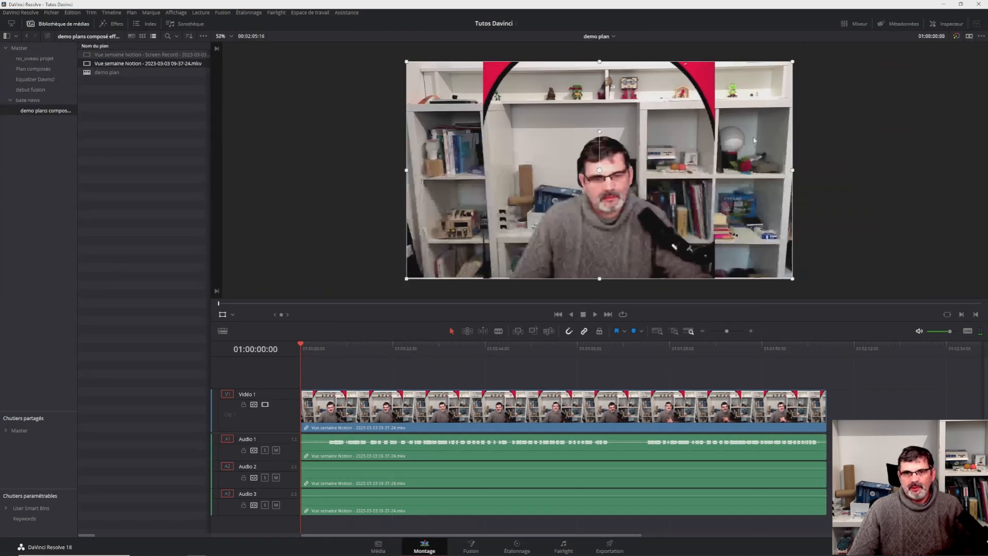
click(970, 37)
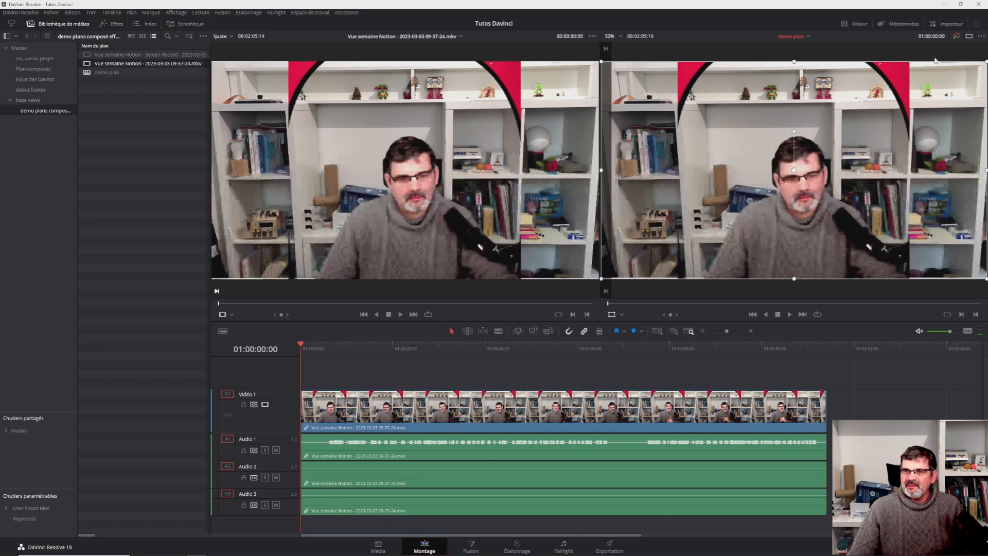
click(970, 37)
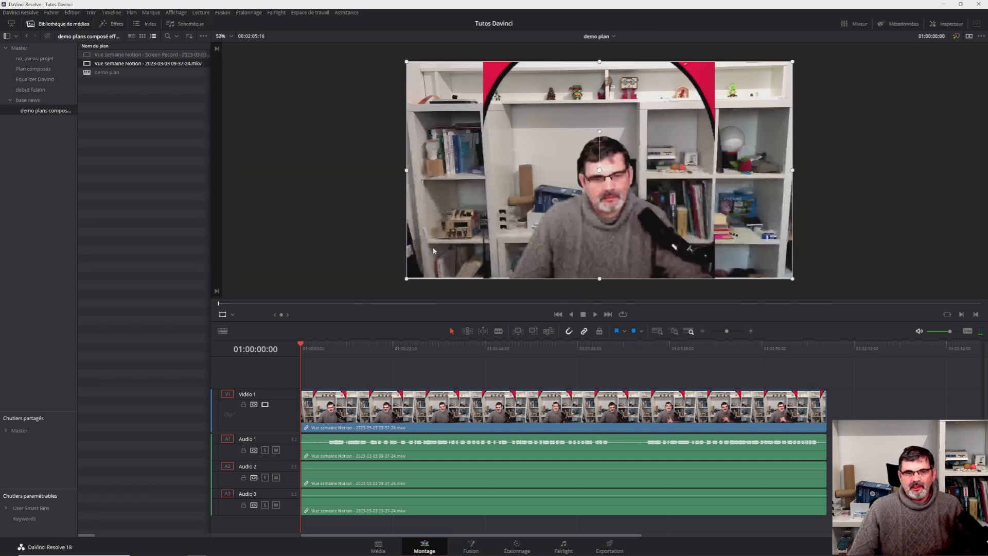
click(222, 315)
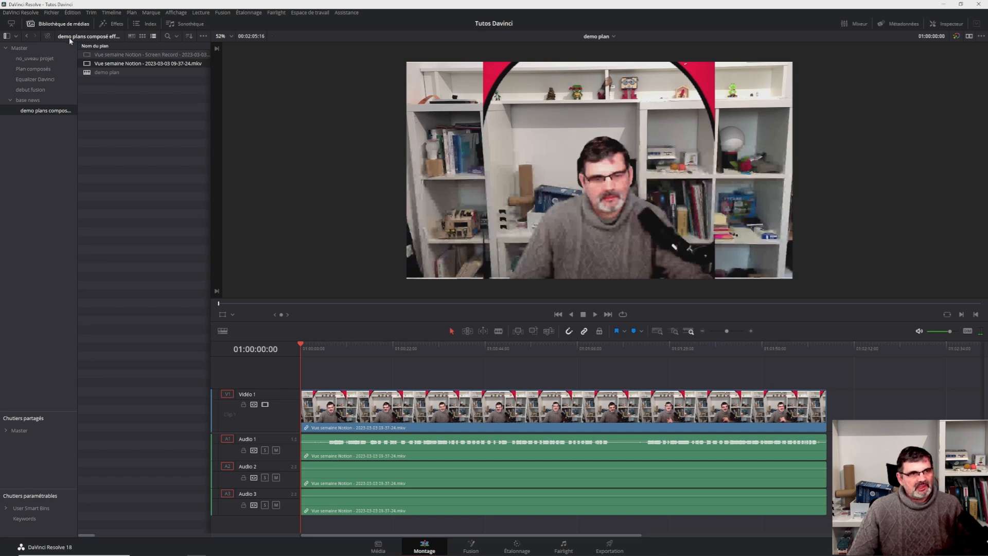
click(58, 25)
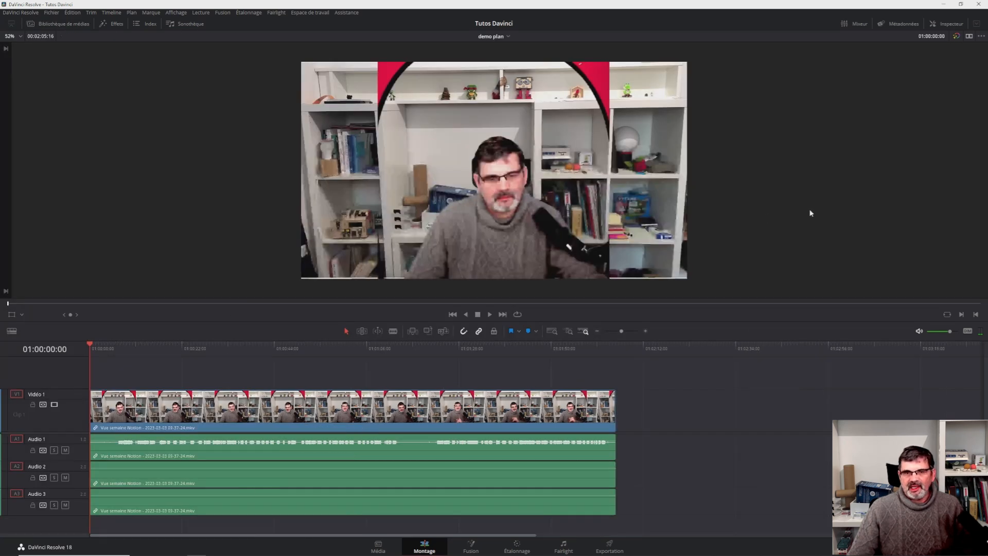
scroll(811, 208, up, 2)
scroll(810, 203, down, 3)
drag(91, 346, 116, 348)
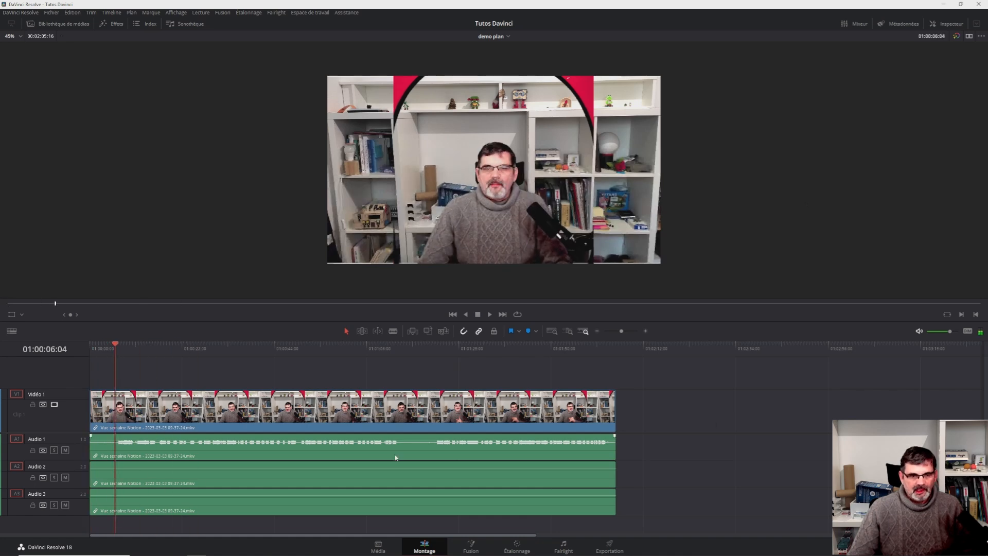
Unlink and delete the clips on Audio 2 and Audio 3, relink the video with Audio 1, and save the project.
right_click(334, 474)
click(360, 468)
drag(679, 513, 568, 483)
key(Delete)
drag(501, 490, 420, 396)
right_click(423, 409)
click(447, 404)
click(369, 487)
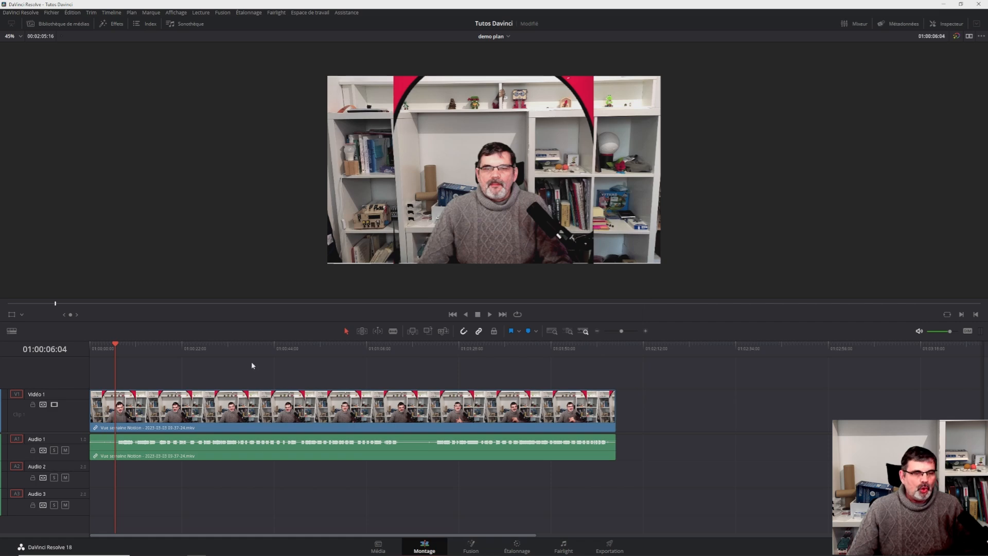
key(ctrl+s)
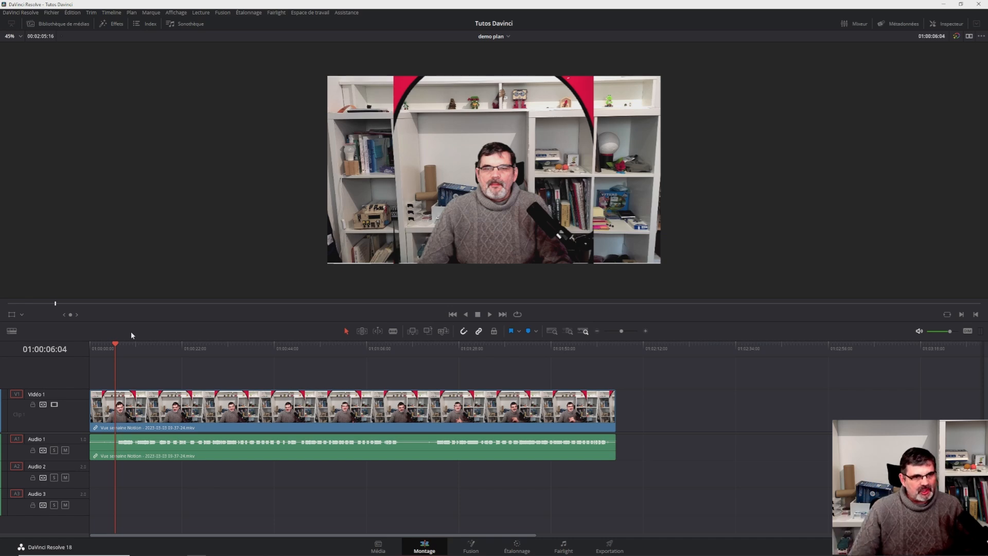
Move the playhead to 01:00:15:11, select the webcam clip and look through the viewer's overlay modes.
drag(74, 433, 74, 456)
drag(117, 345, 154, 347)
click(189, 432)
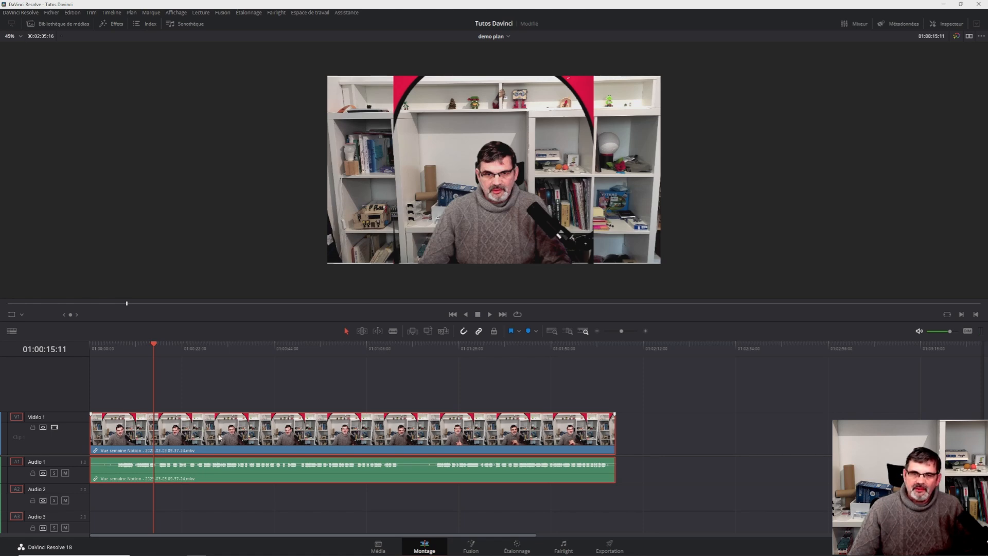
click(23, 315)
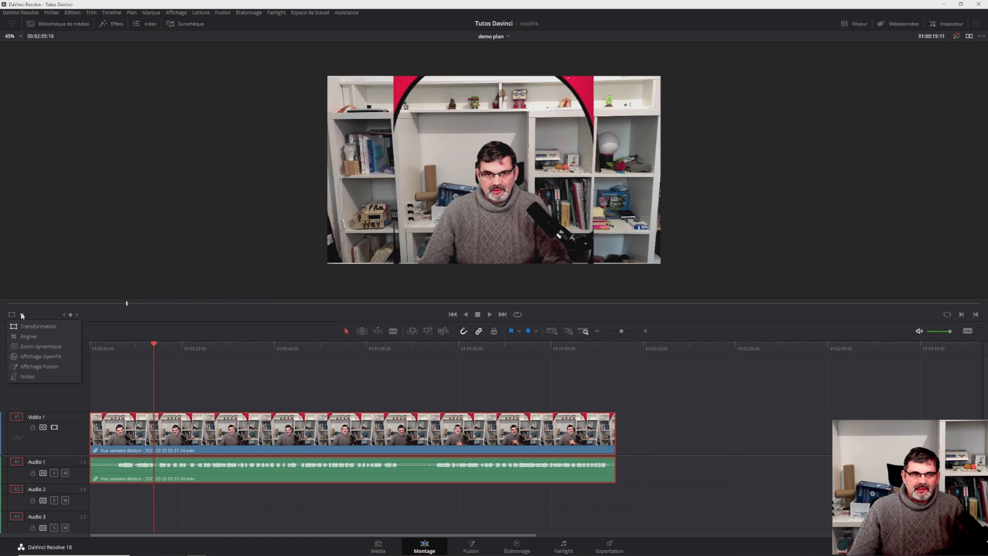
click(278, 364)
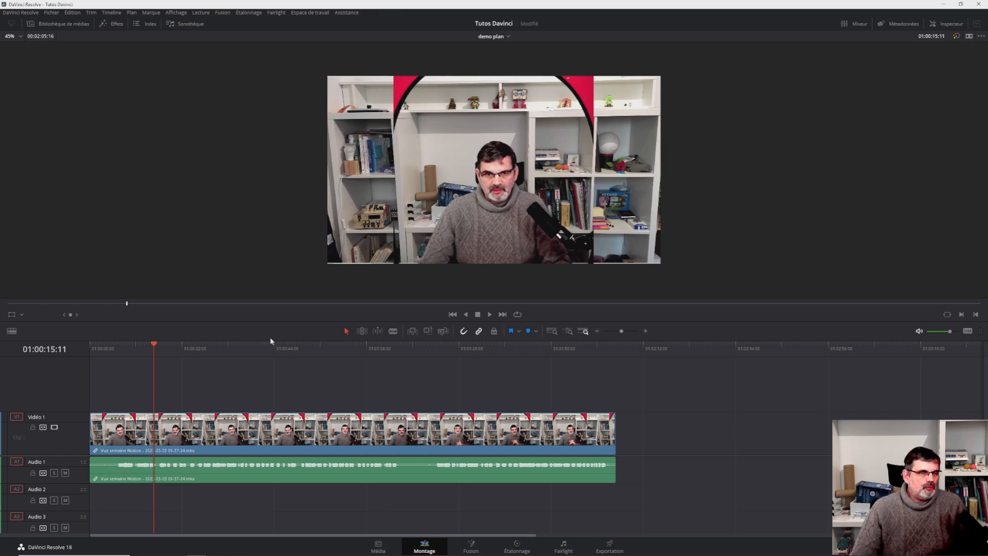
Add a Plan d'effets clip on a new video track above the webcam clip.
click(112, 25)
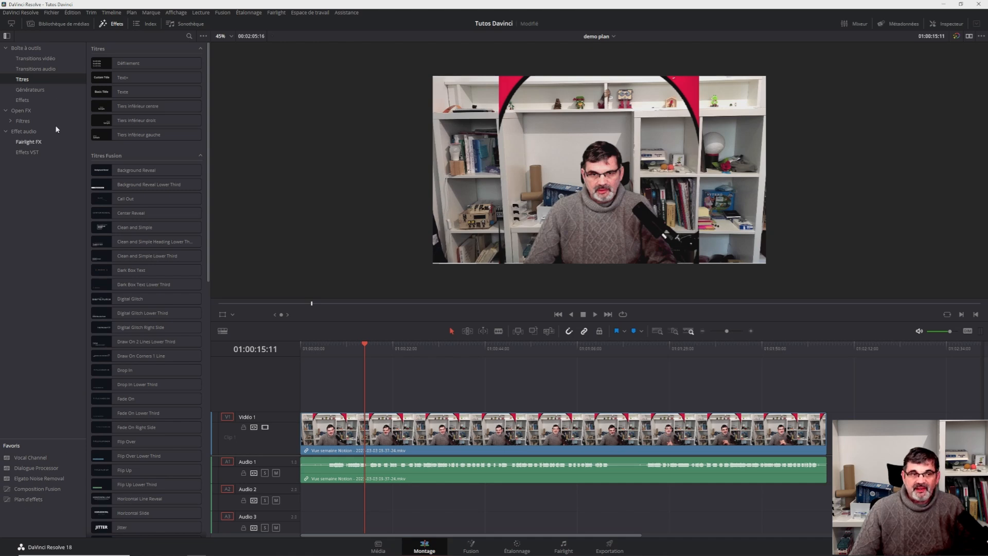
drag(32, 501, 377, 383)
click(113, 24)
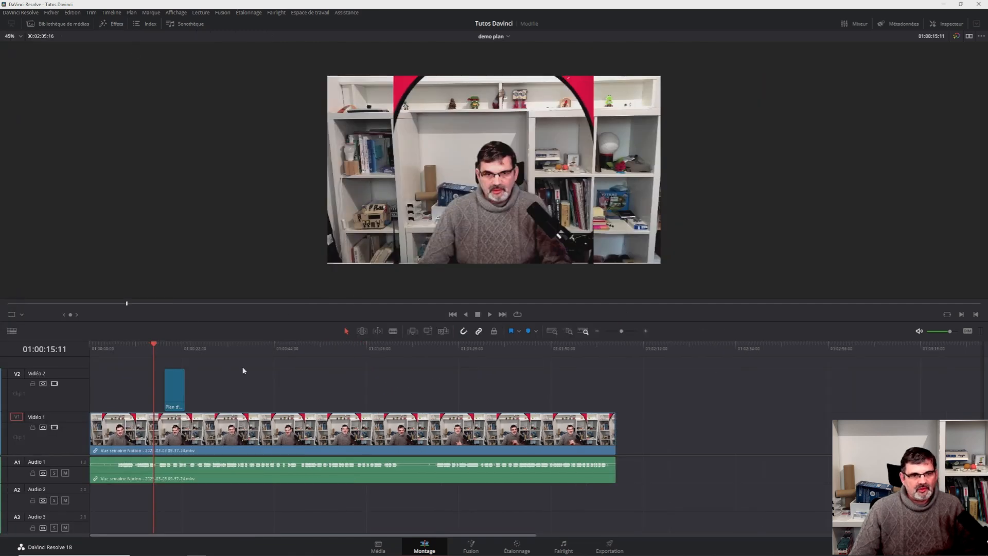
Extend the end of the Plan d'effets clip over most of the webcam clip and place the playhead within it at 01:00:45:11.
click(174, 345)
click(178, 384)
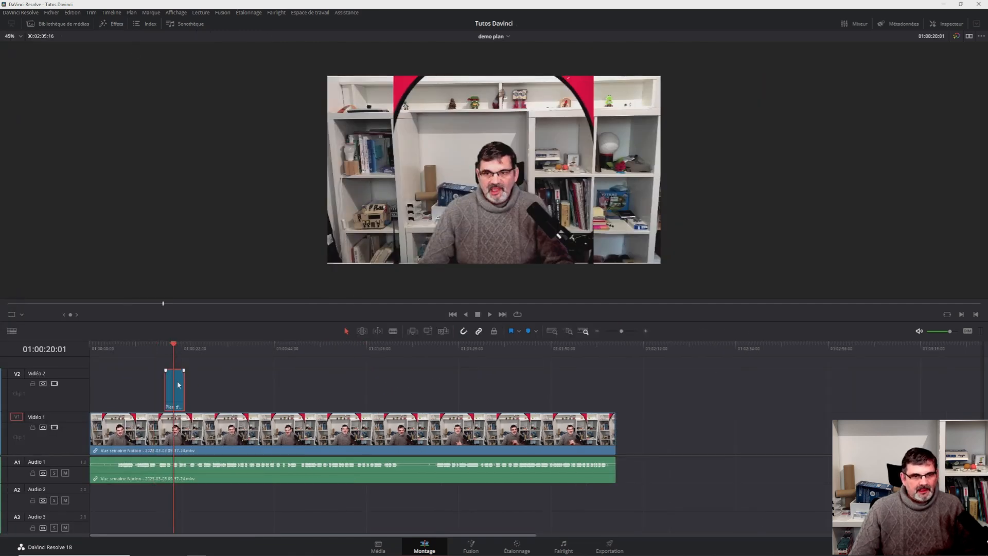
drag(185, 384, 514, 384)
drag(175, 344, 279, 344)
click(302, 387)
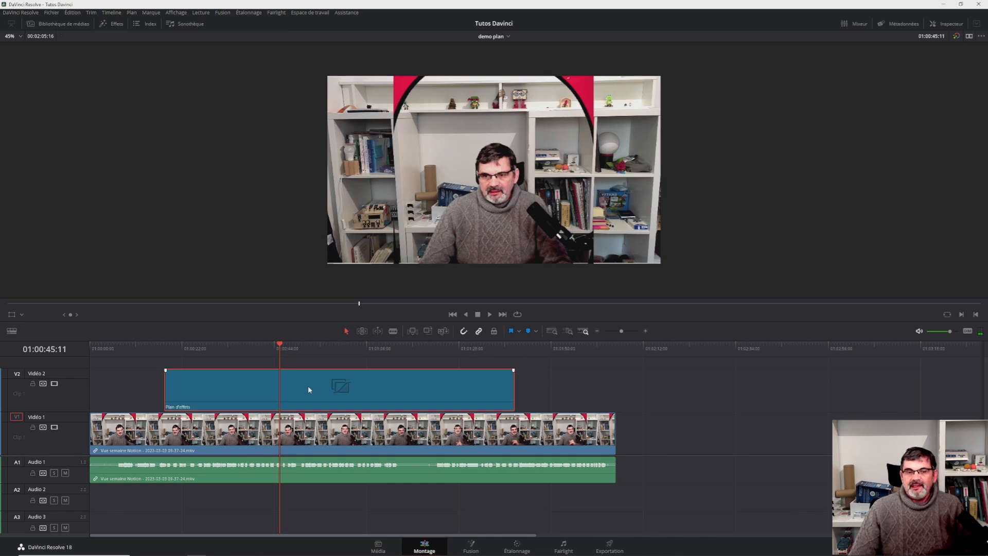
click(293, 432)
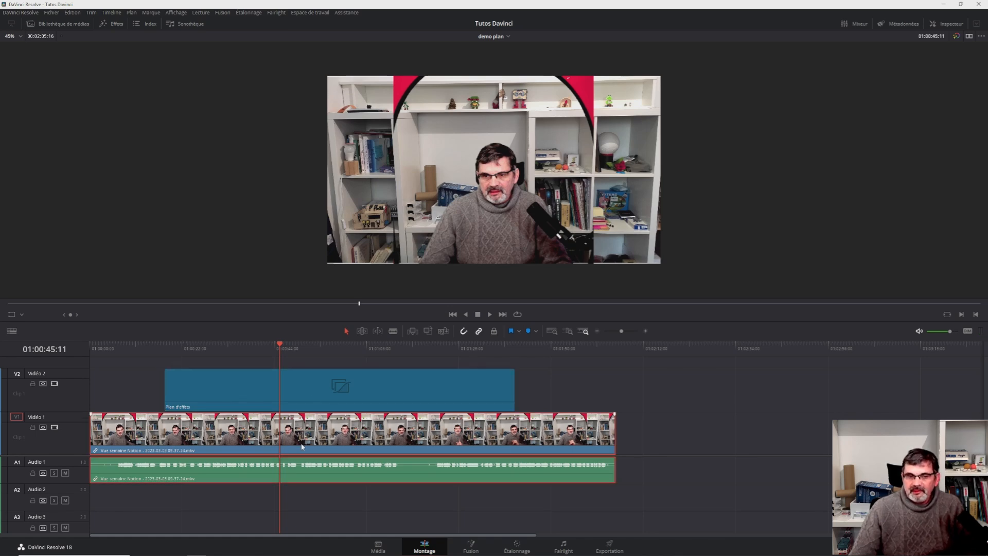
click(303, 385)
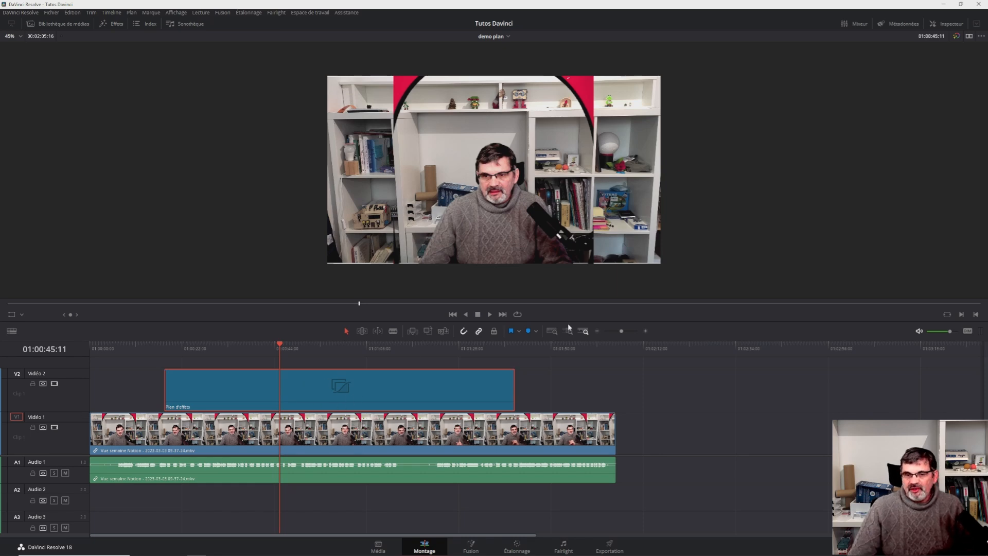
Enlarge the timeline area and crop the left, right and top edges of the Plan d'effets image closer around the presenter.
drag(572, 322, 571, 227)
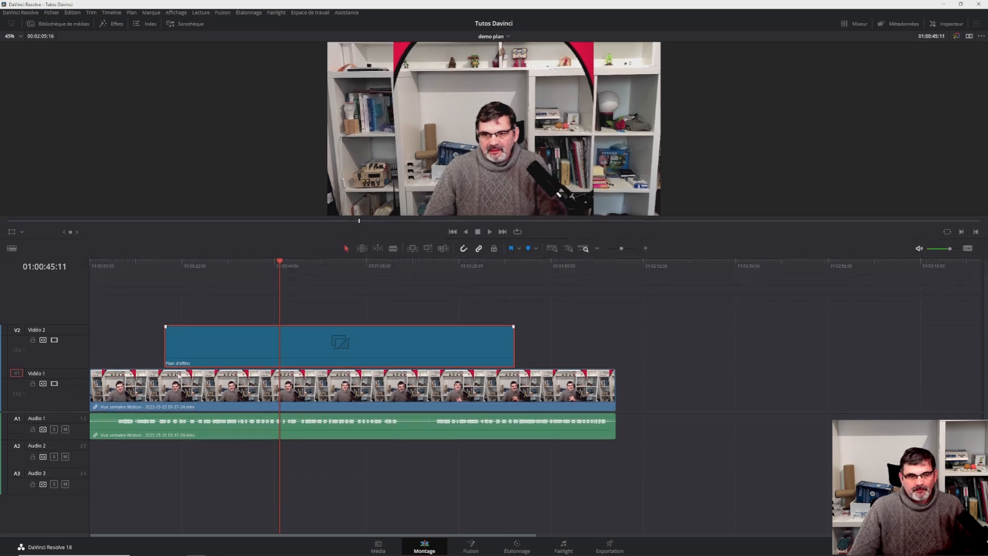
scroll(67, 417, up, 3)
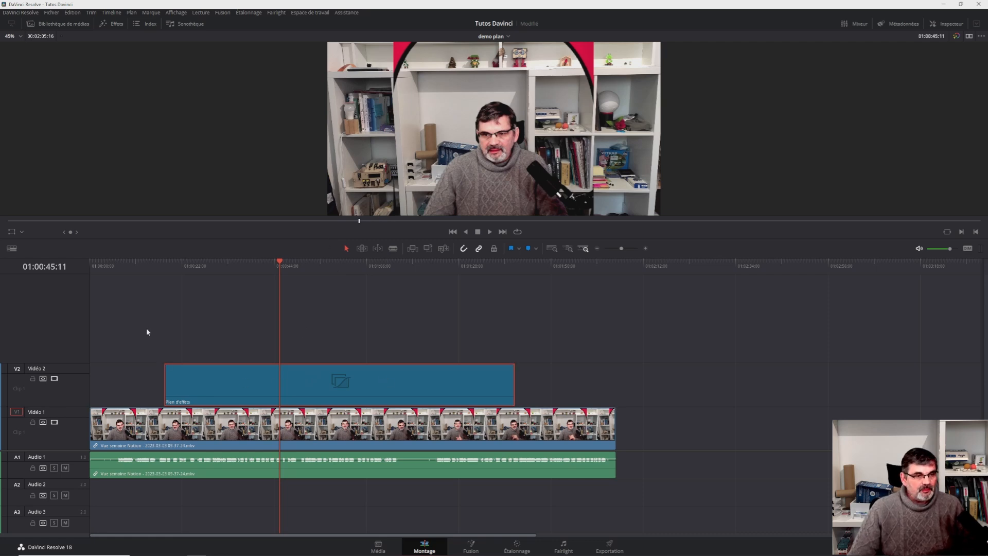
click(22, 232)
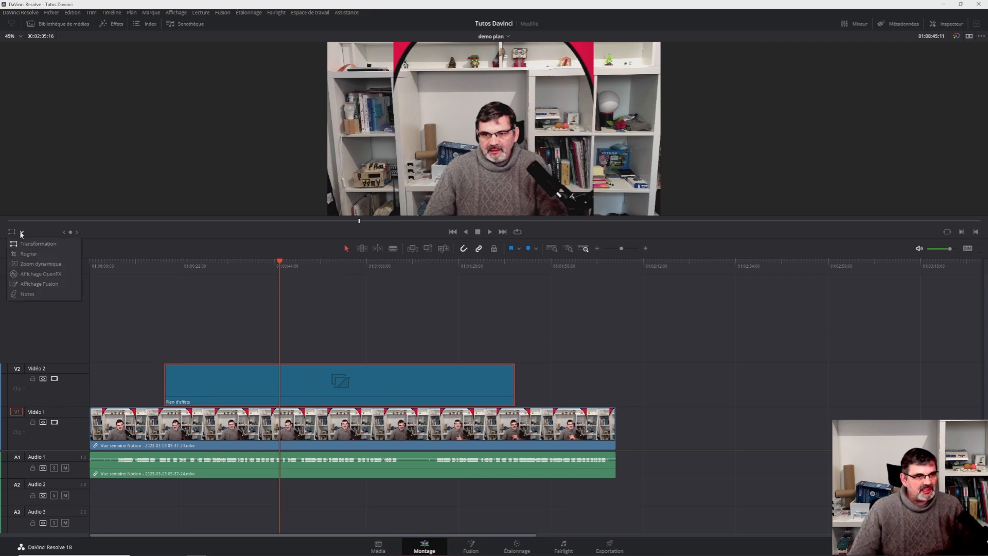
click(41, 252)
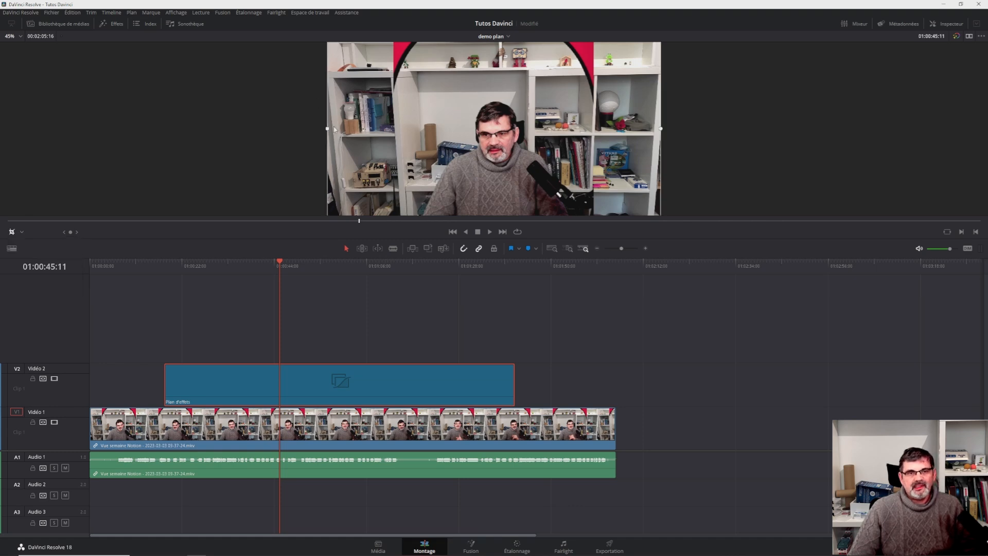
drag(327, 131, 410, 136)
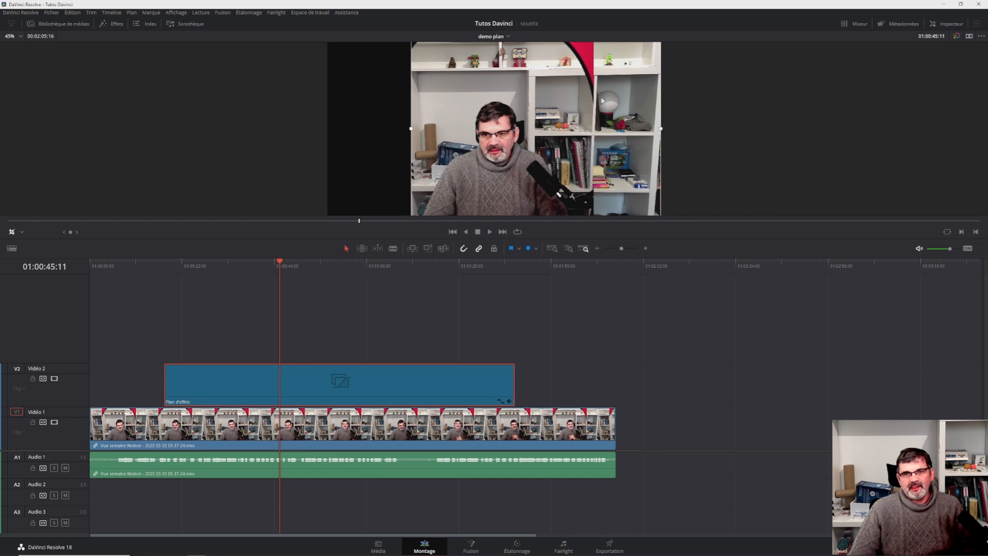
drag(661, 129, 587, 139)
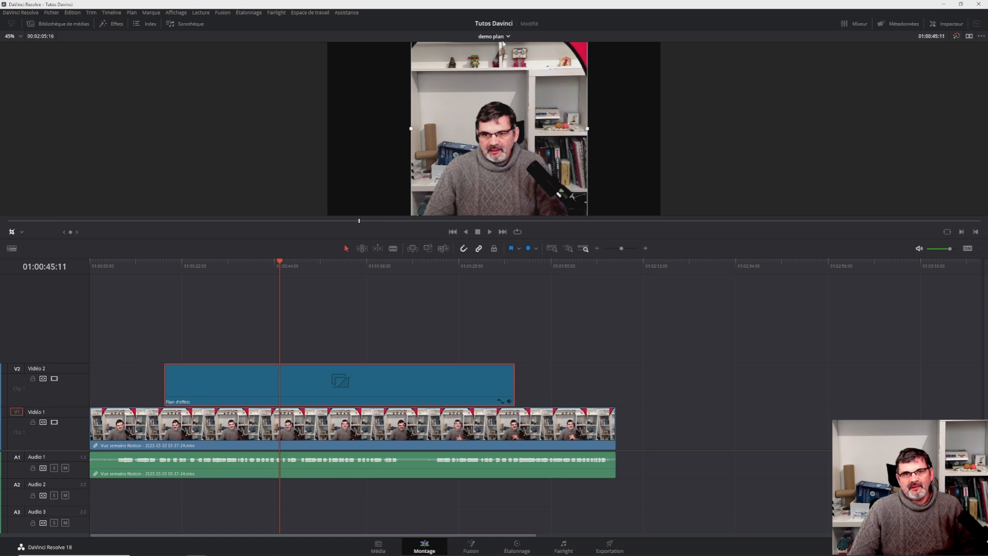
scroll(640, 72, down, 1)
drag(499, 55, 499, 84)
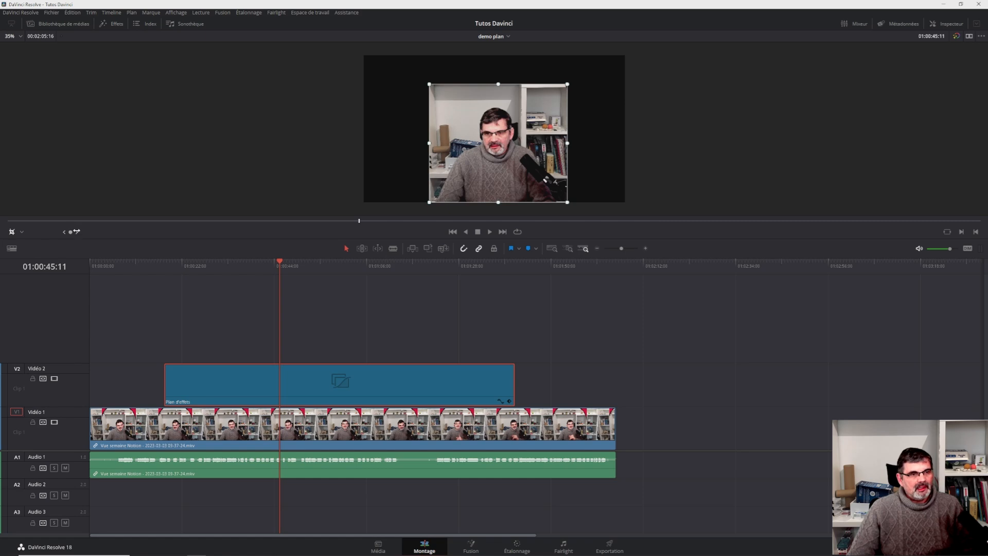
Show the Inspector and set the zoom of the Plan d'effets clip to 1.990.
click(856, 24)
click(855, 25)
click(934, 25)
drag(889, 80, 925, 79)
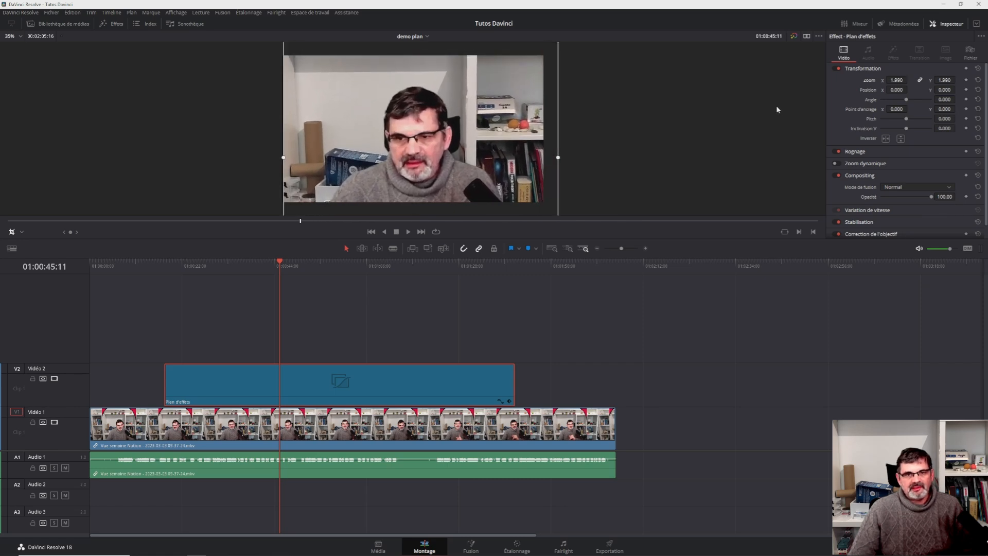
Reposition the enlarged Plan d'effets image to about X -56.187, Y 129.231 with the transform overlay, and turn the overlay off.
scroll(705, 122, down, 4)
click(21, 232)
click(36, 240)
drag(474, 160, 450, 145)
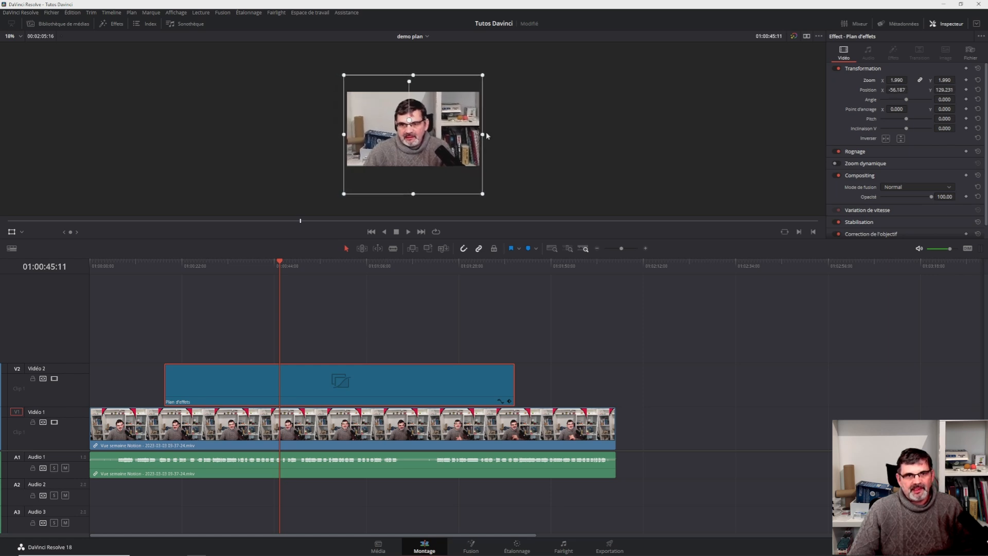
click(12, 232)
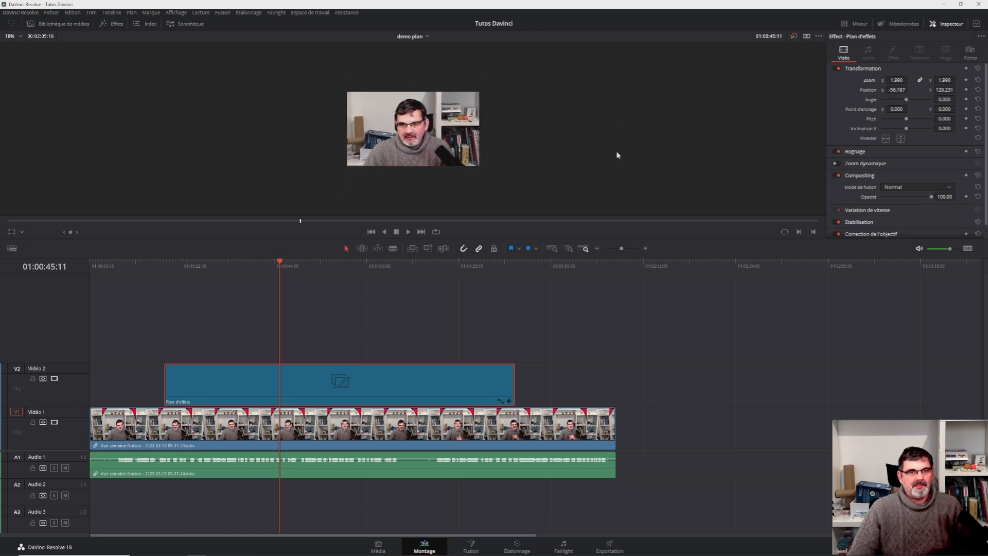
Compare the picture inside and outside the Plan d'effets clip by scrubbing the timeline, ending at 01:00:48:06.
drag(278, 266, 314, 292)
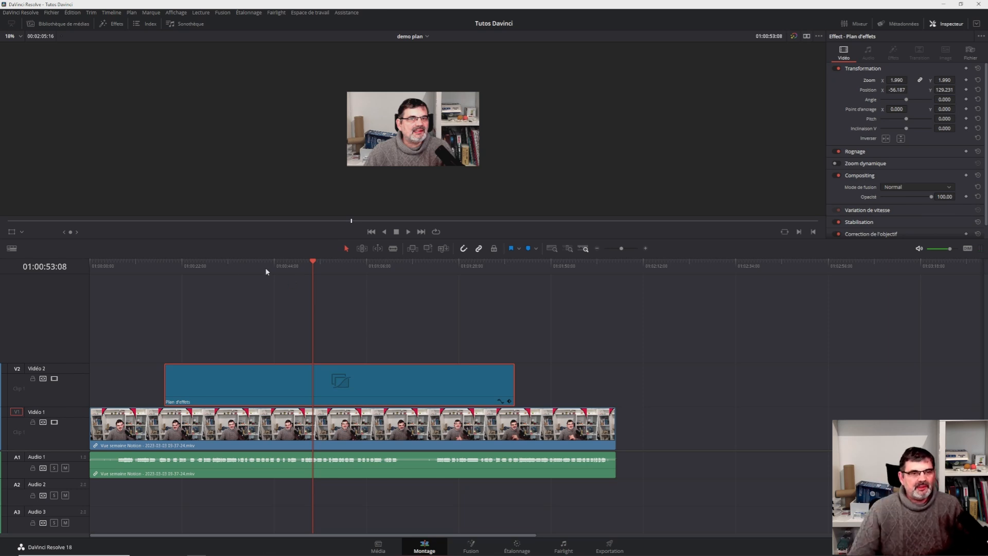
click(121, 265)
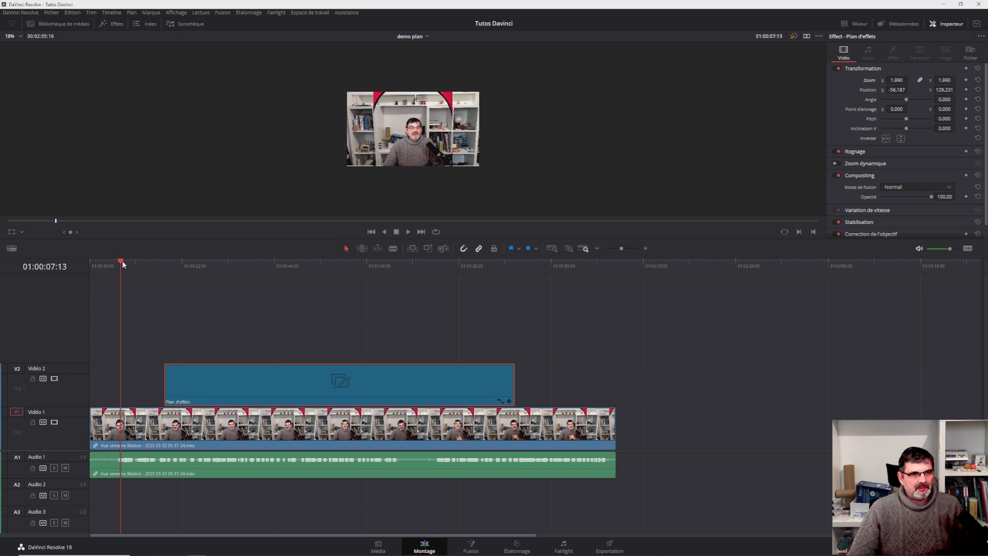
drag(122, 260, 291, 262)
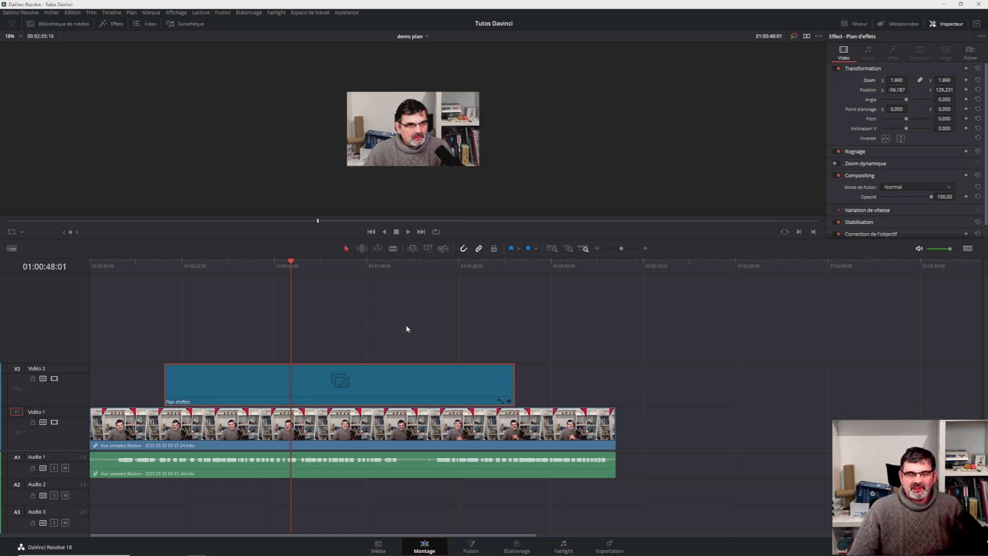
click(292, 266)
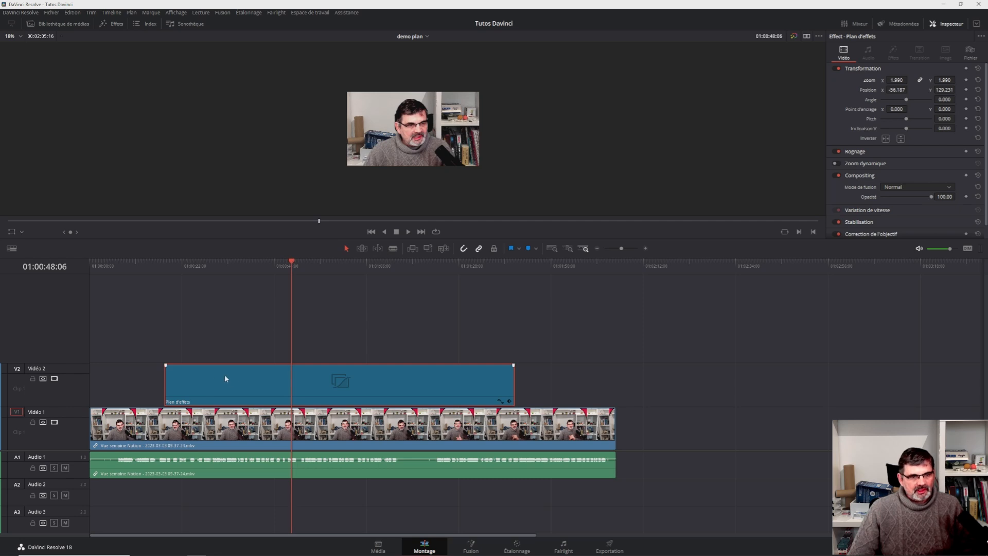
Extend both ends of the Plan d'effets clip to span the whole webcam clip, and check the picture at 01:00:58:29.
drag(169, 381, 91, 381)
drag(510, 378, 615, 378)
click(296, 263)
drag(300, 260, 337, 263)
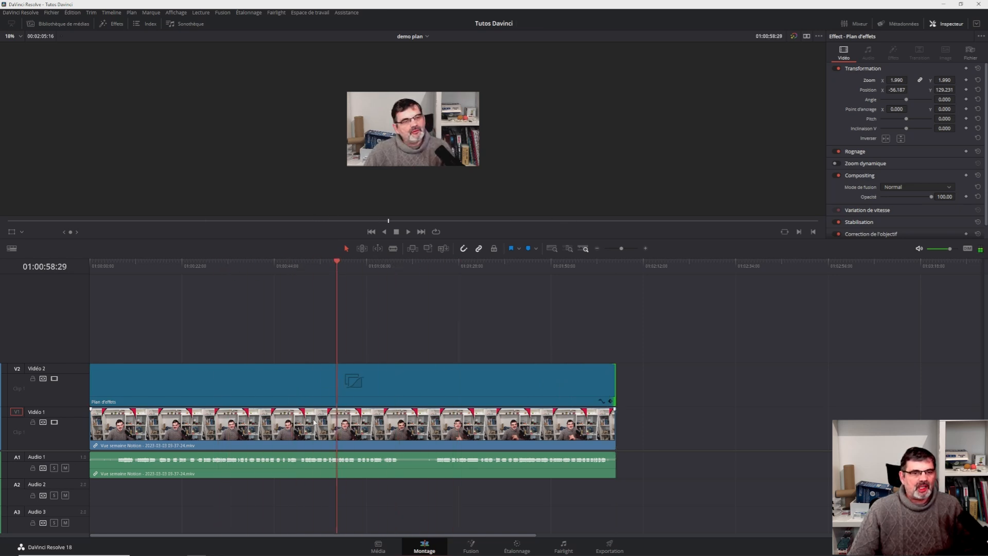
click(347, 384)
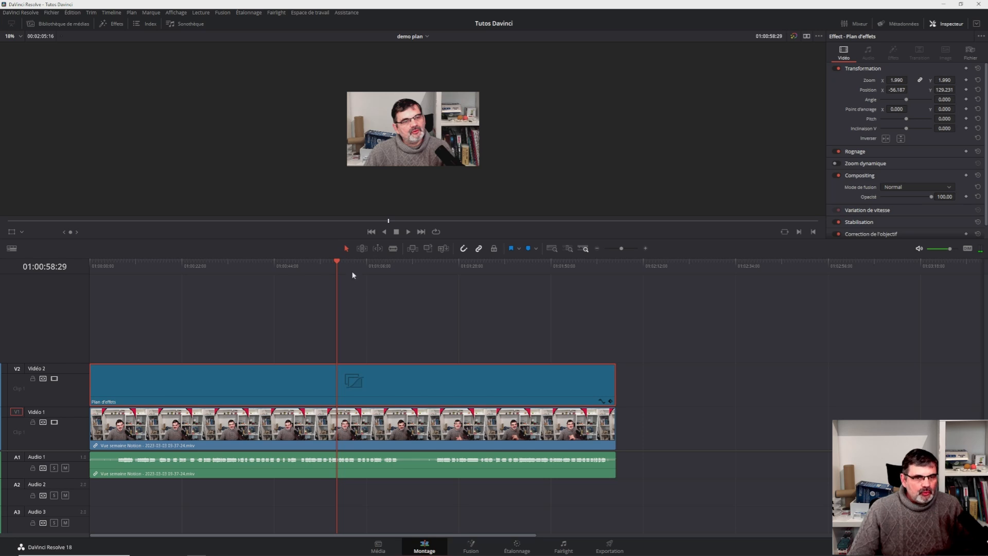
Raise the audio level of the Vue semaine Notion webcam clip on Audio 1.
click(295, 462)
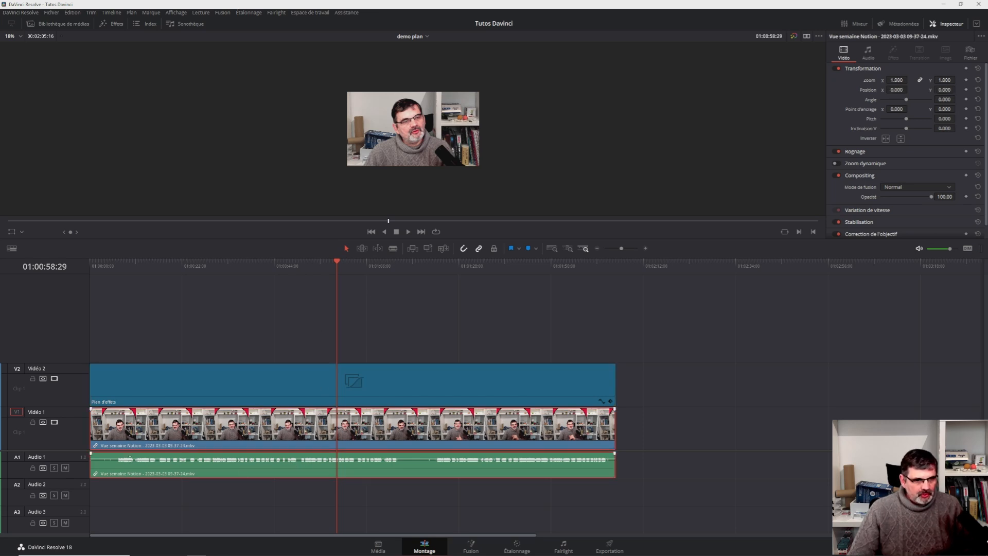
drag(123, 461, 125, 434)
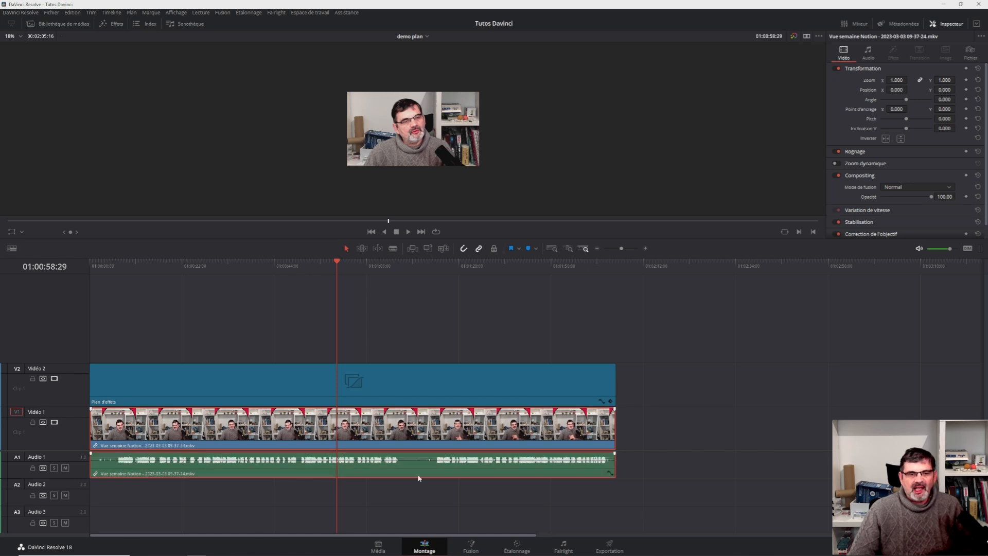
click(400, 361)
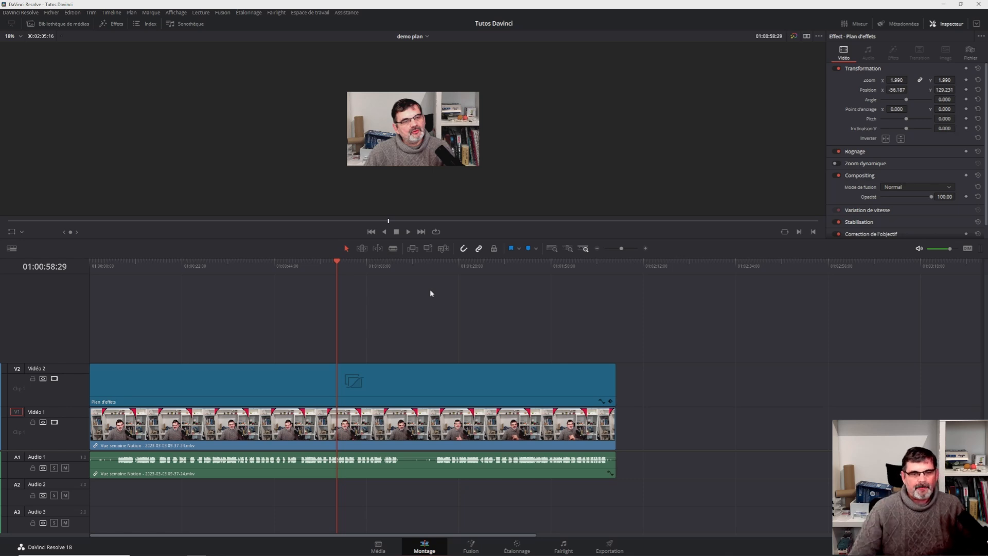
Store the Plan d'effets clip in the current media pool bin and rename the stored copy webcam au centre.
click(384, 389)
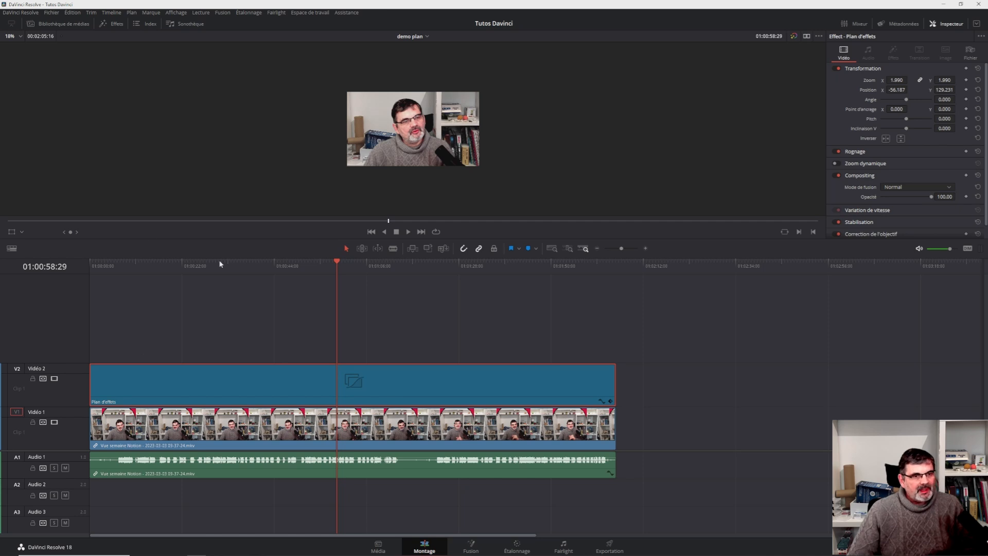
click(77, 24)
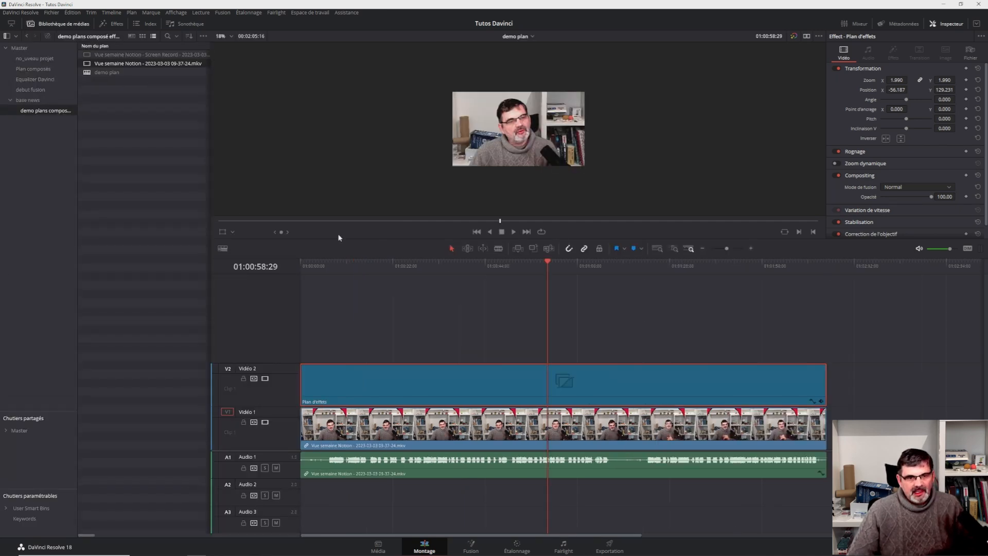
drag(479, 386, 121, 95)
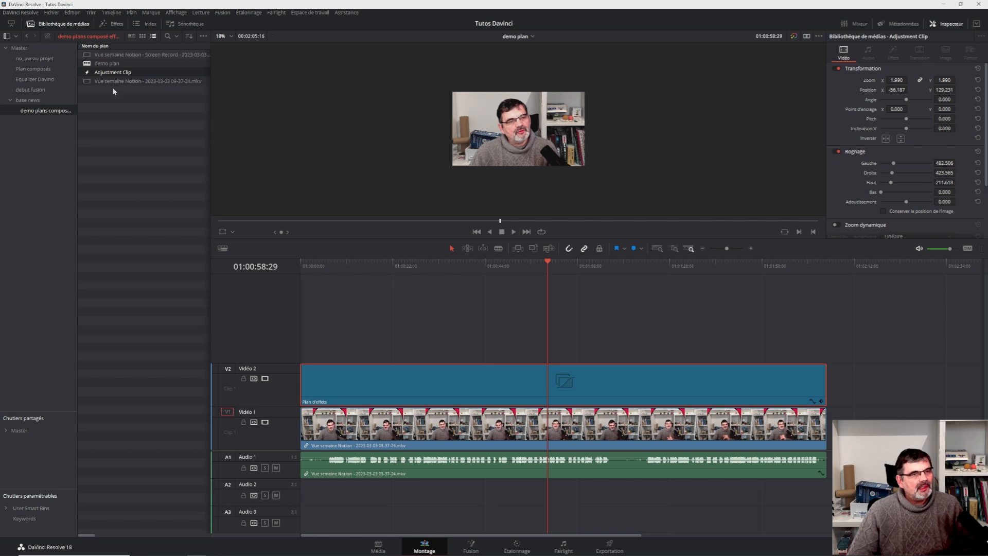
click(115, 76)
text(webcam au centre)
key(Return)
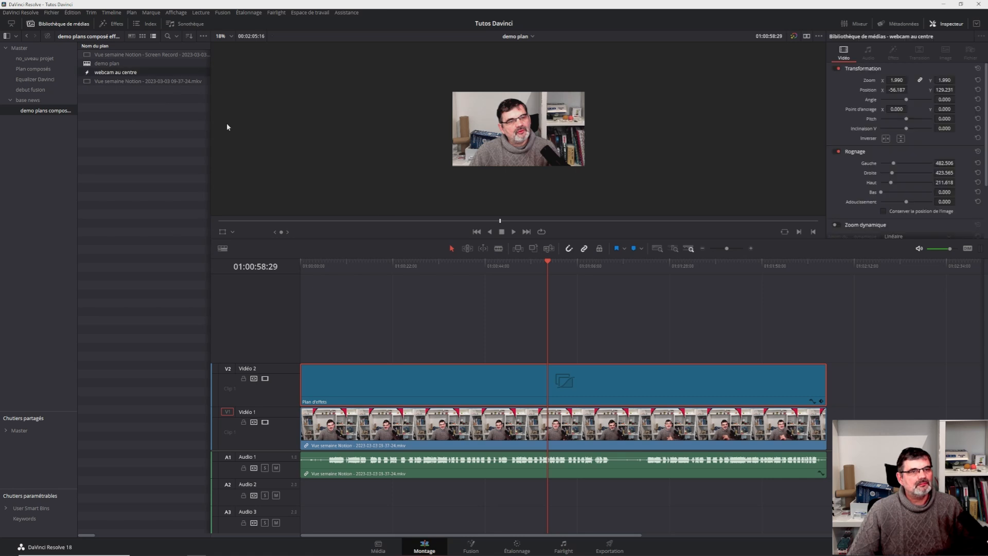
Delete the Plan d'effets clip from Vidéo 2 and save the project.
click(711, 322)
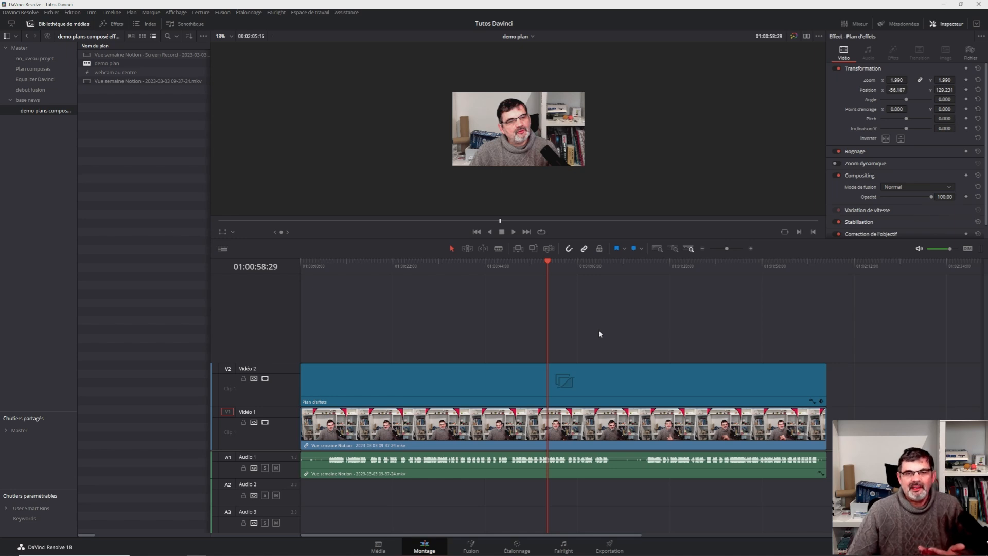
click(449, 387)
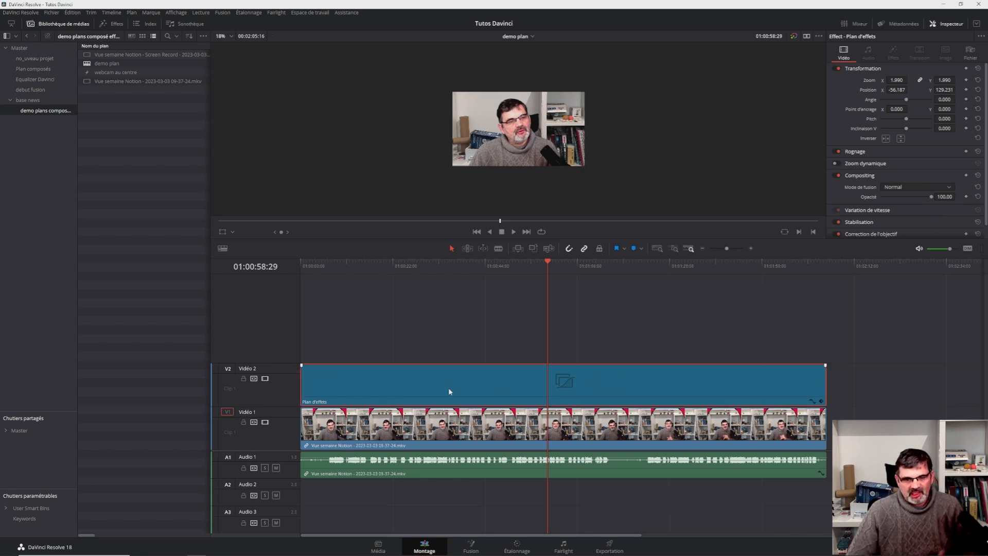
key(Delete)
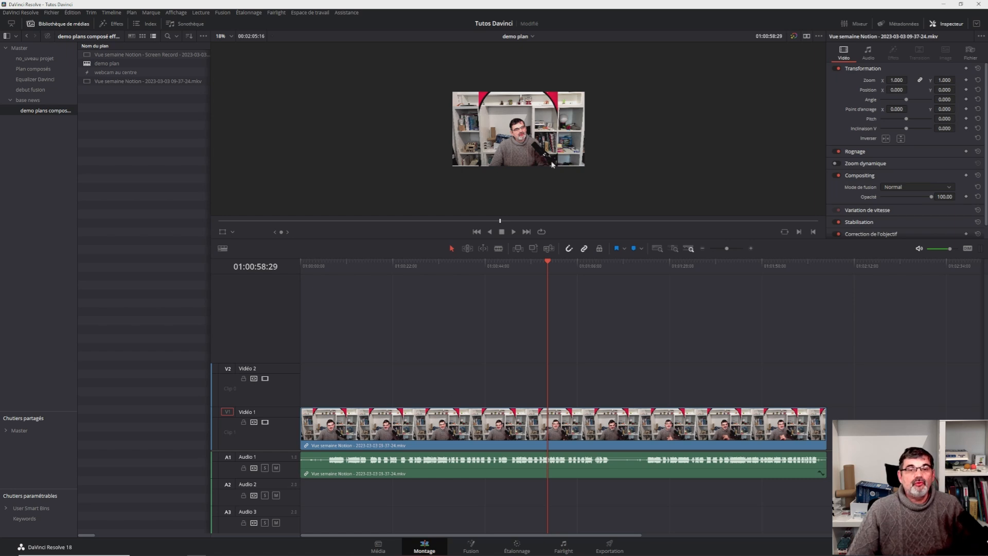
key(ctrl+s)
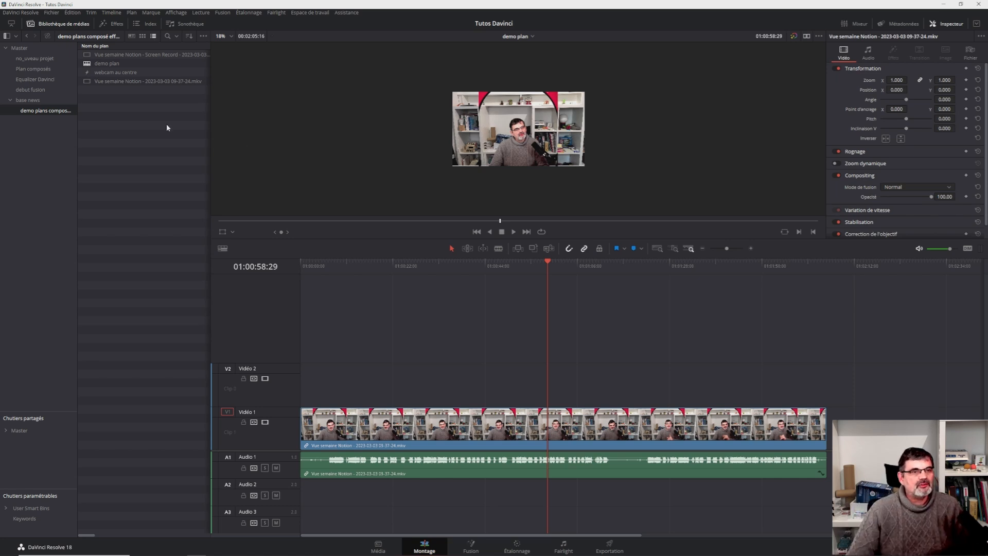
Place the stored webcam au centre clip on Vidéo 2 over the webcam footage and preview it by scrubbing to 01:00:28:02.
click(116, 73)
drag(102, 75, 337, 375)
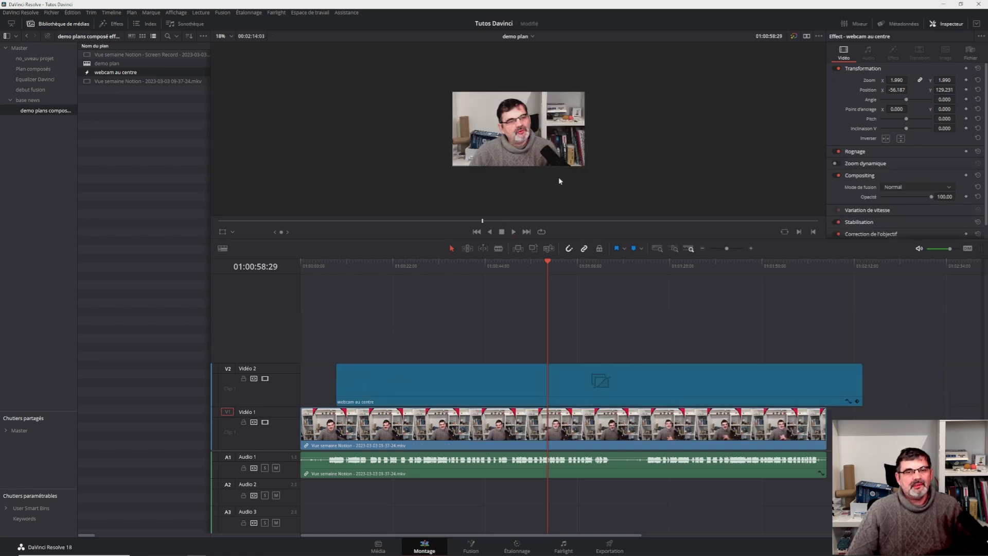
click(548, 262)
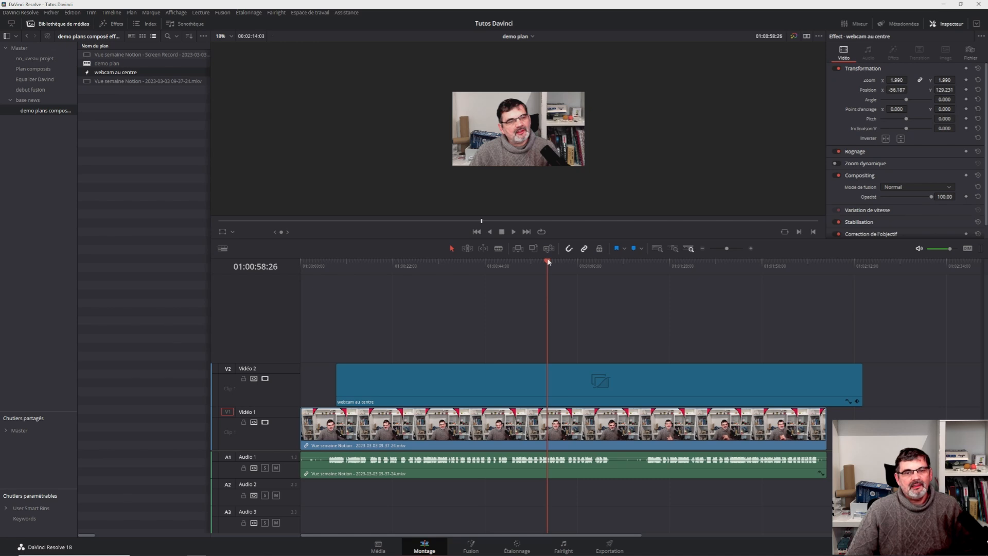
drag(548, 262, 418, 265)
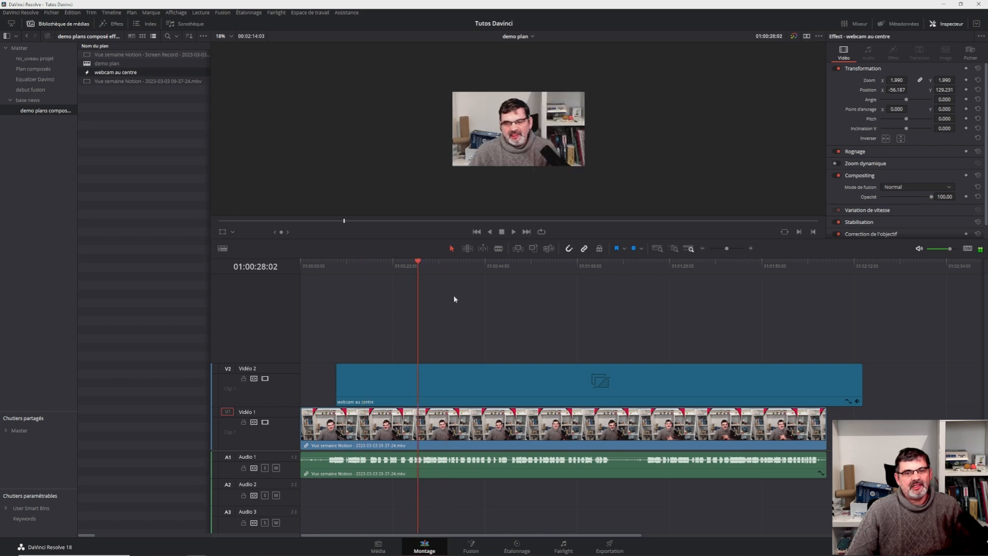
Align the webcam au centre clip with the start of the webcam footage, save the project and check the picture at 01:00:42:04.
drag(517, 384, 487, 386)
mouse_move(825, 378)
mouse_down()
mouse_move(775, 380)
mouse_move(825, 378)
mouse_up()
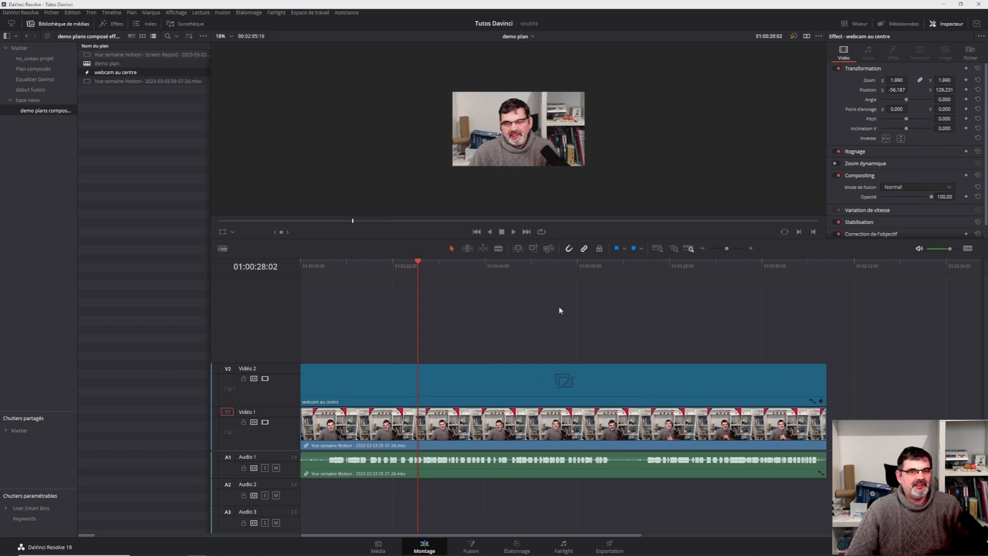
key(ctrl+s)
drag(419, 261, 477, 262)
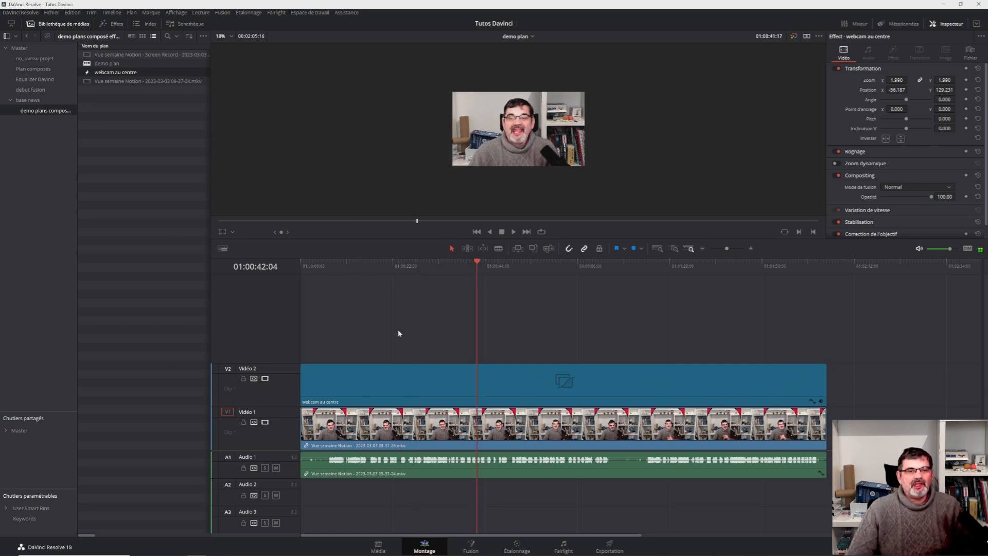
Hide the Inspector and narrow the media pool to enlarge the viewer.
click(948, 23)
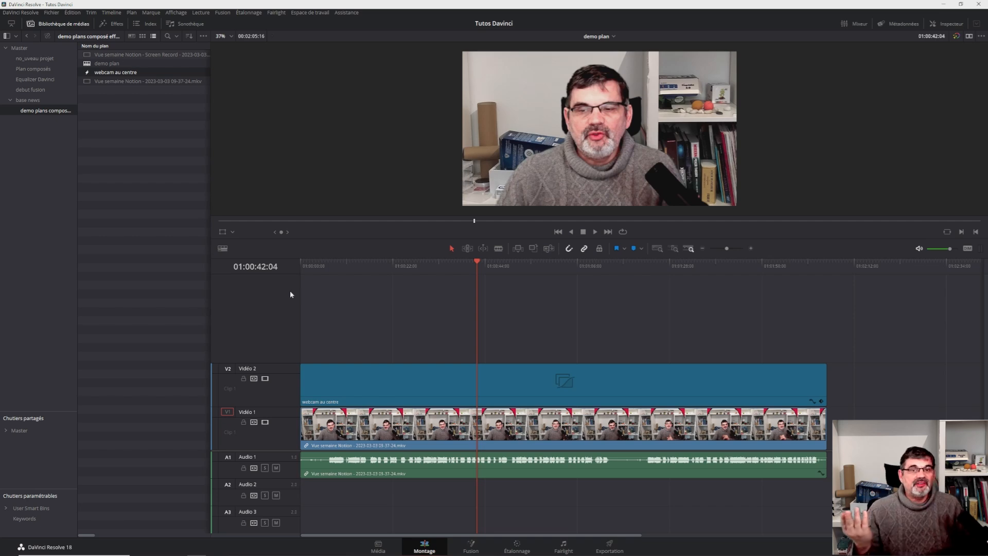
click(209, 194)
drag(211, 194, 184, 195)
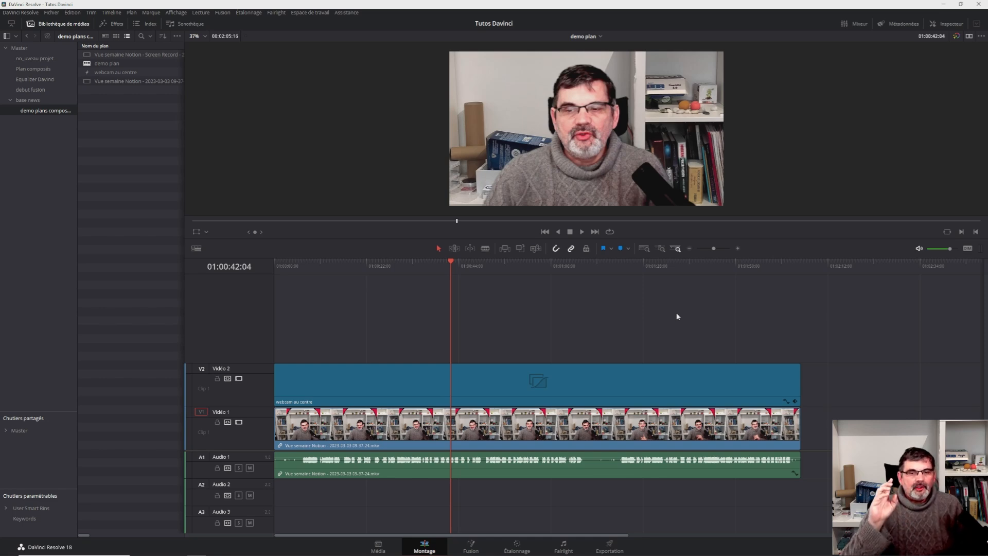
Move the webcam au centre clip up to a new Vidéo 3 track and back down to Vidéo 2.
click(472, 386)
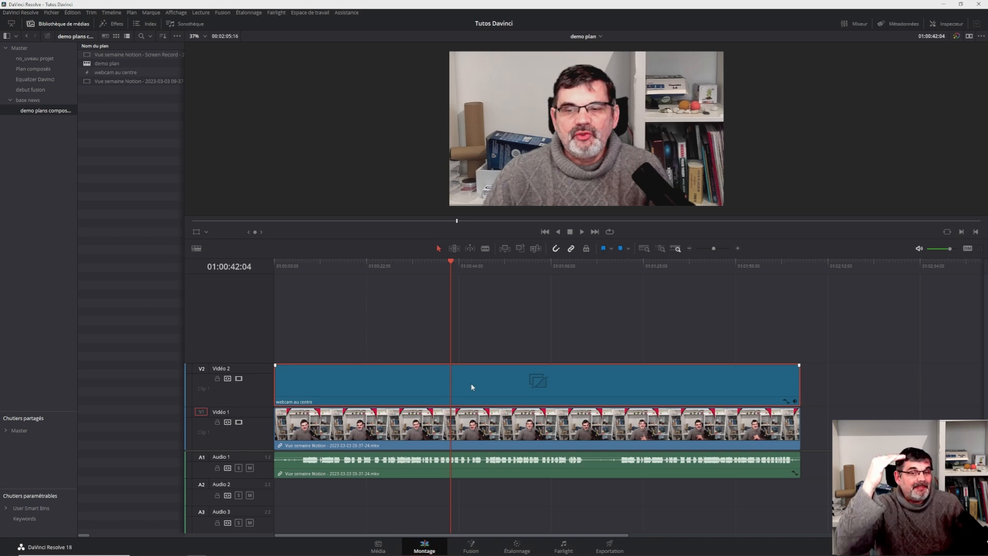
drag(521, 377, 504, 274)
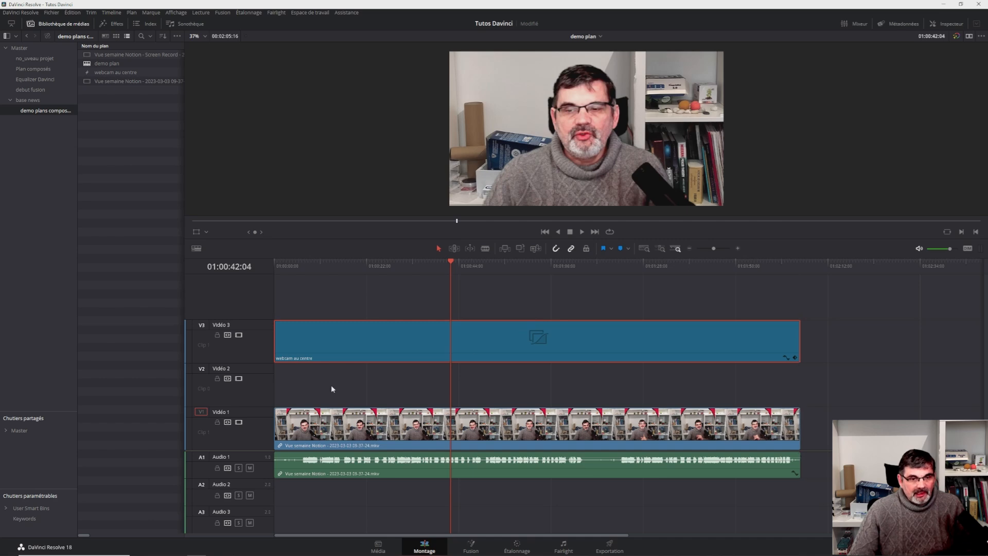
click(405, 384)
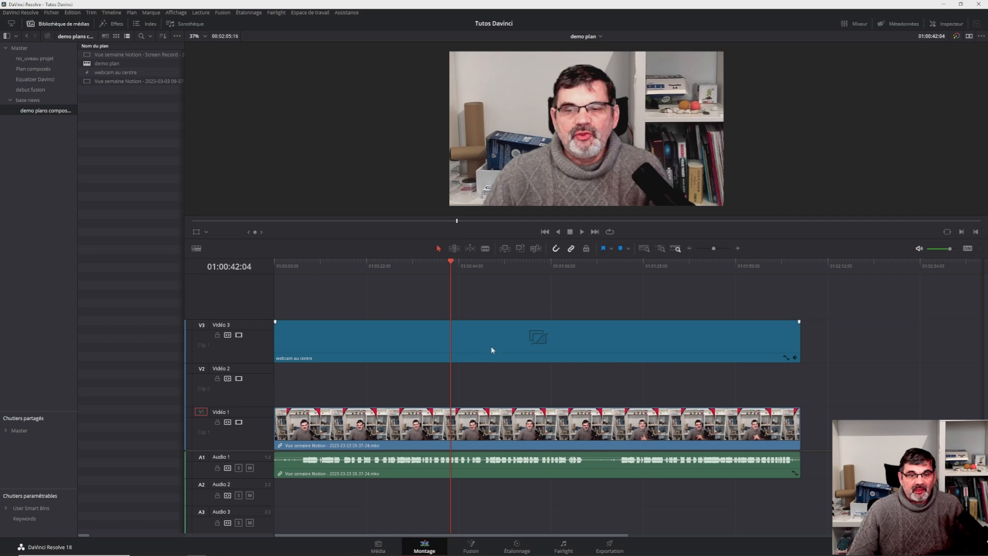
drag(483, 353, 495, 373)
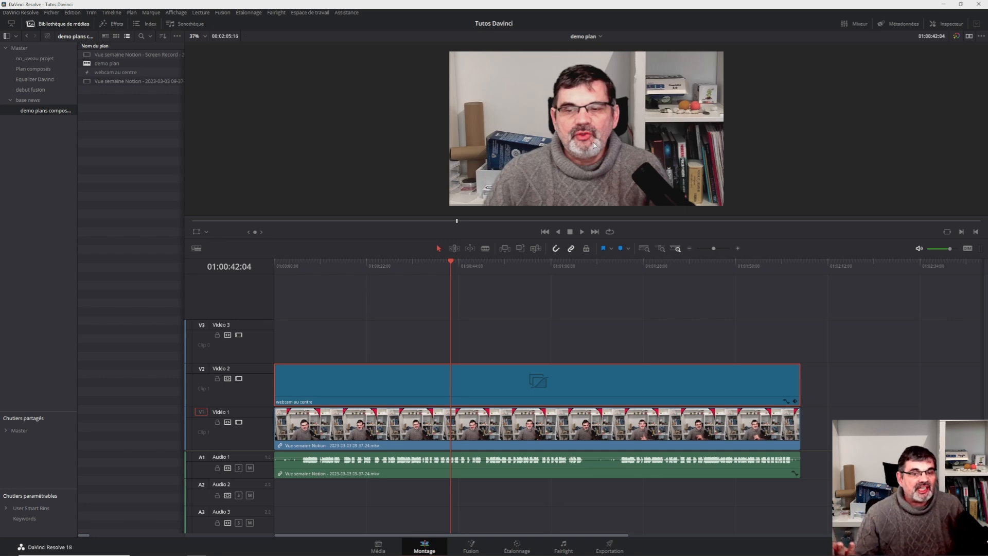
Enlarge the timeline area slightly and select the webcam au centre clip on Vidéo 2.
mouse_move(695, 240)
mouse_down()
mouse_move(692, 210)
mouse_move(691, 235)
mouse_up()
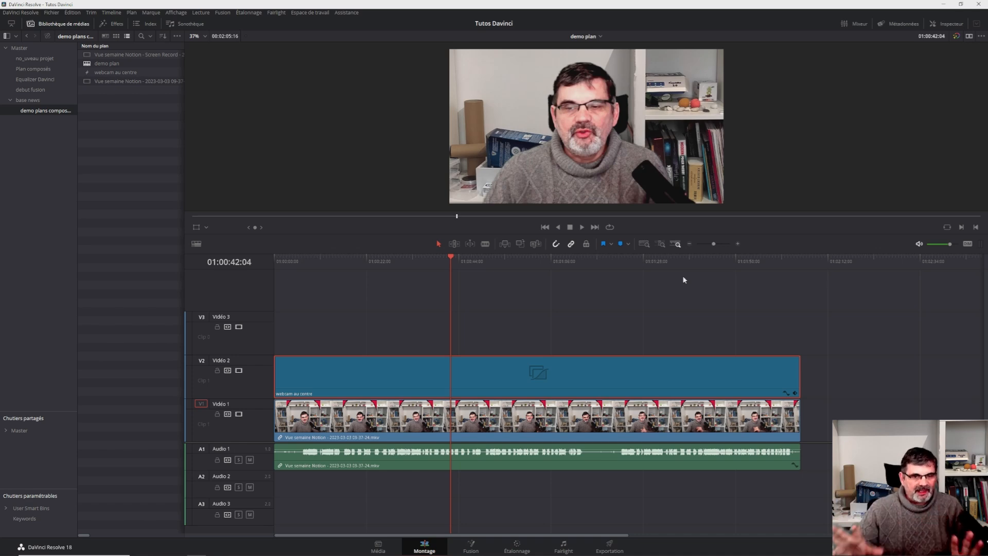
click(560, 329)
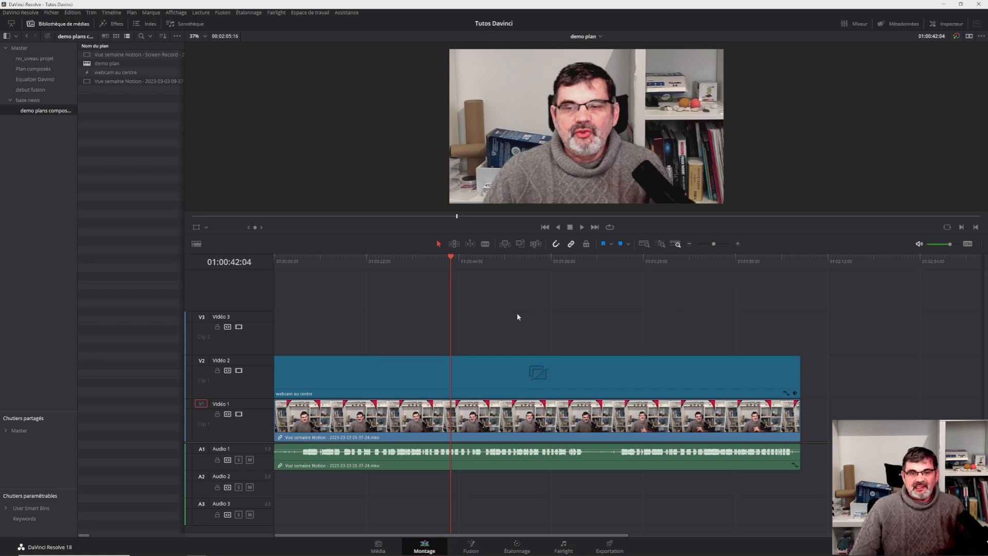
click(496, 374)
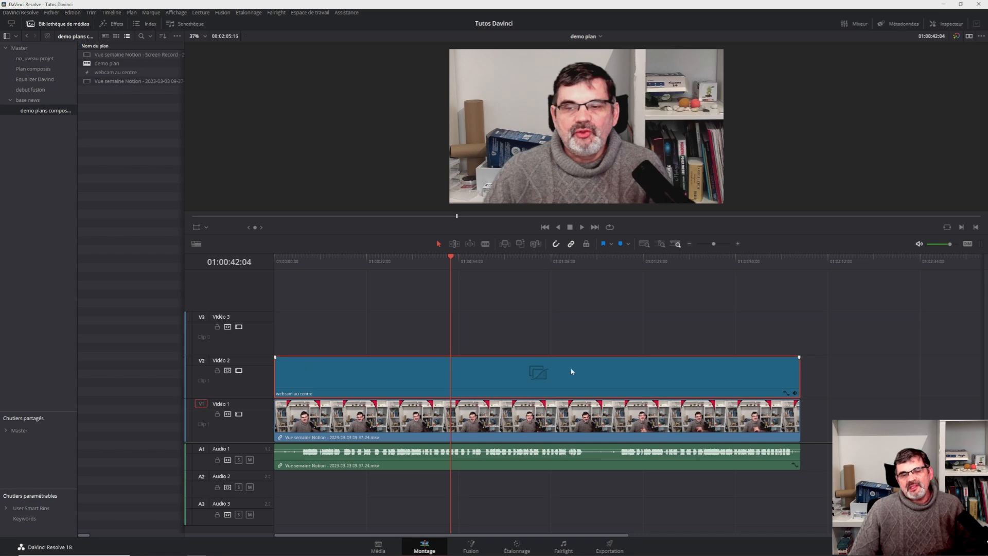
mouse_move(535, 376)
mouse_down()
mouse_move(520, 292)
mouse_move(533, 375)
mouse_up()
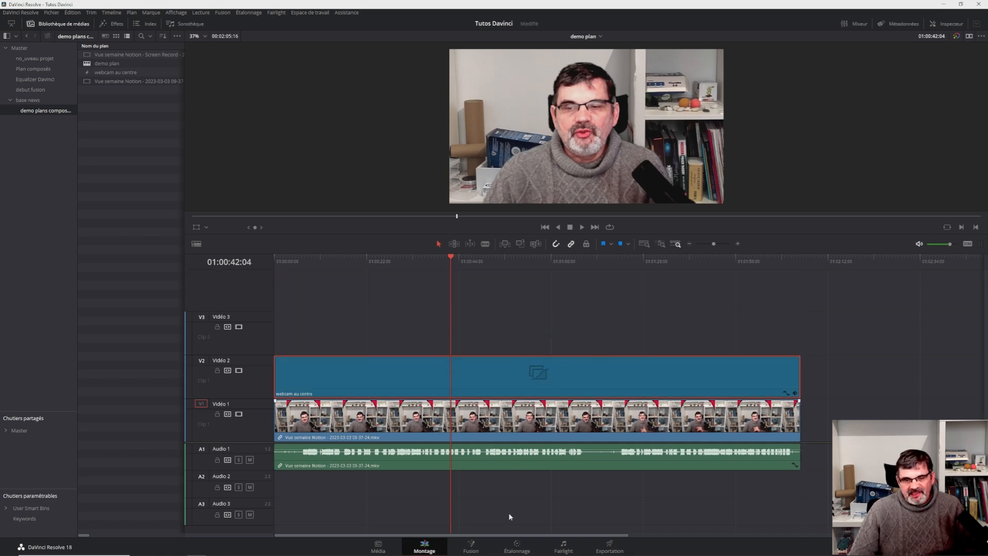
Combine the webcam au centre clip and the webcam footage with its audio into a compound clip named ma wabcam centre.
drag(374, 294, 604, 495)
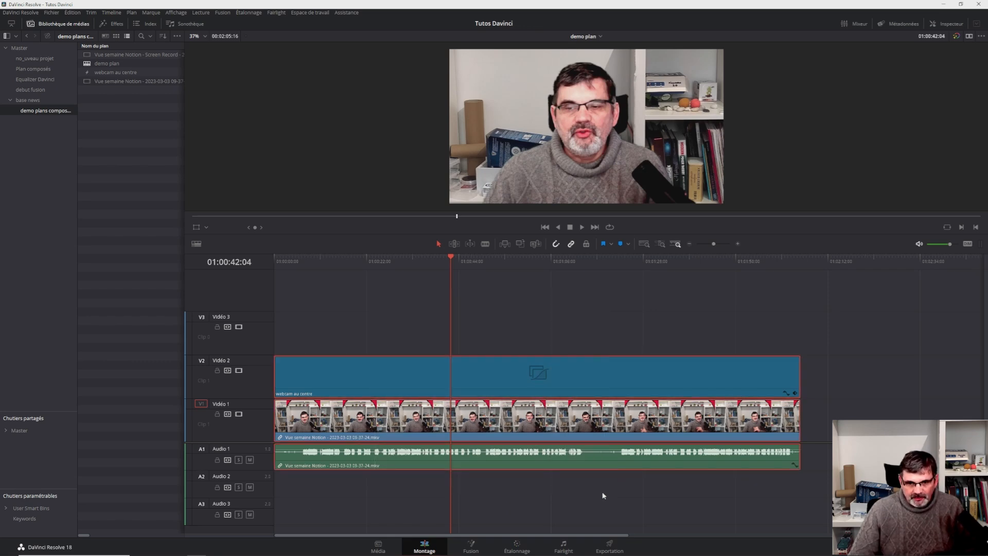
right_click(491, 377)
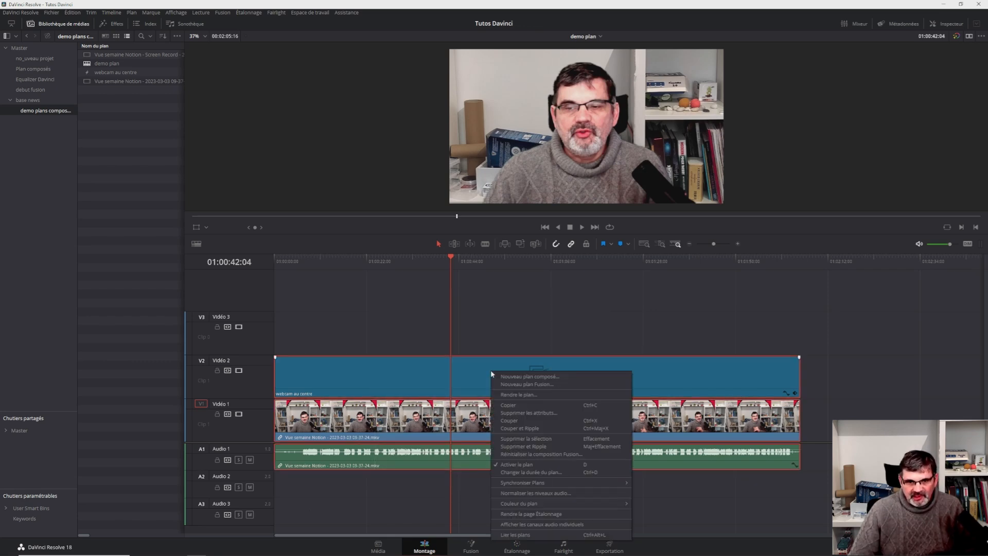
click(538, 378)
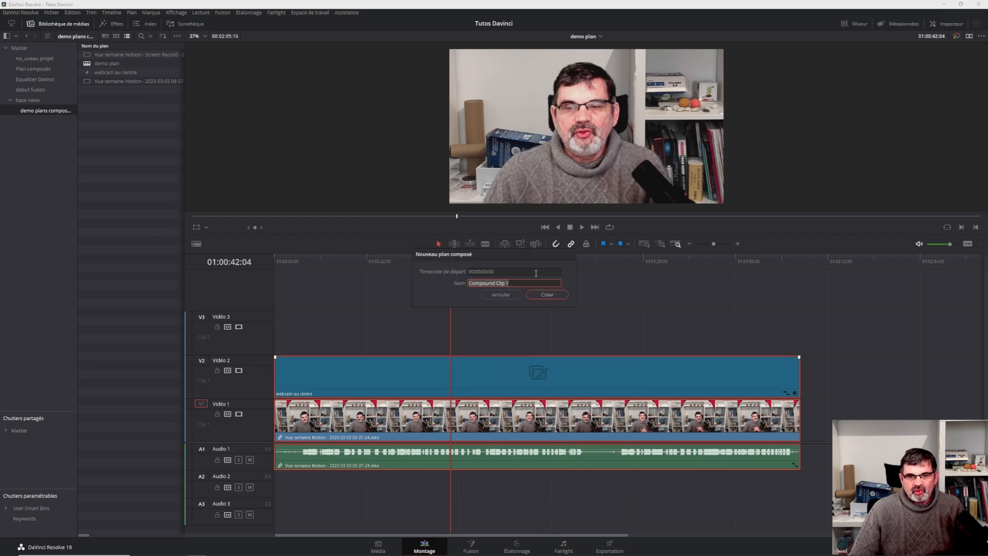
text(ma)
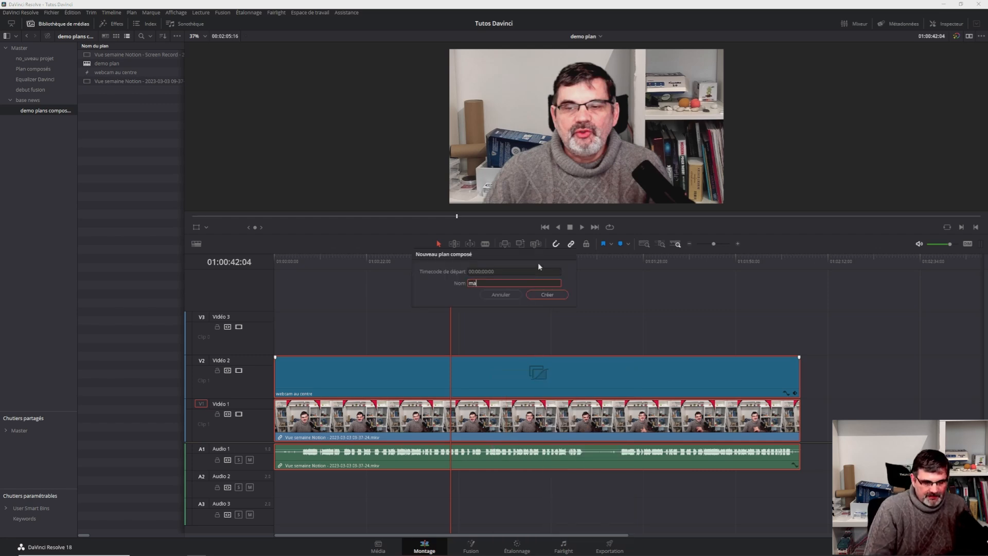
text( wabcam centre)
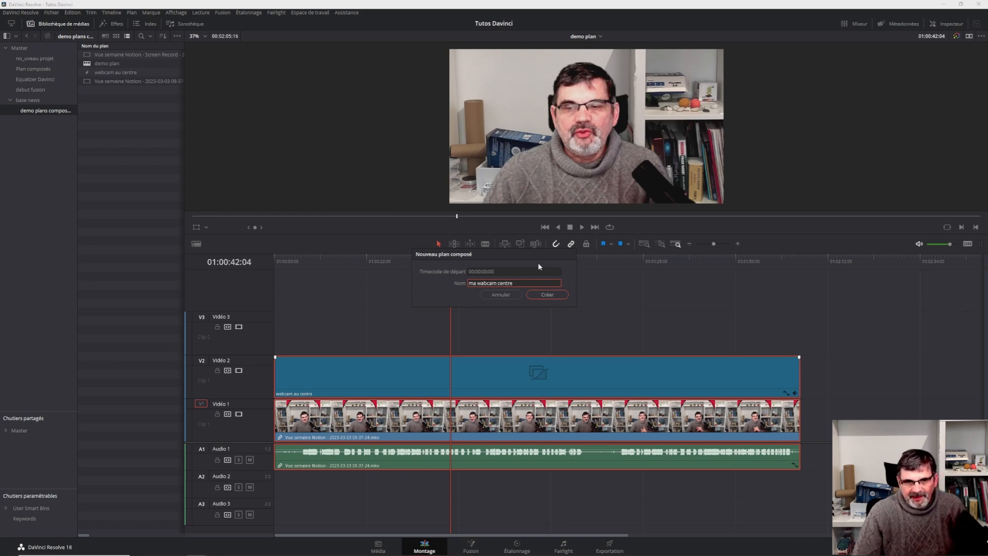
key(Return)
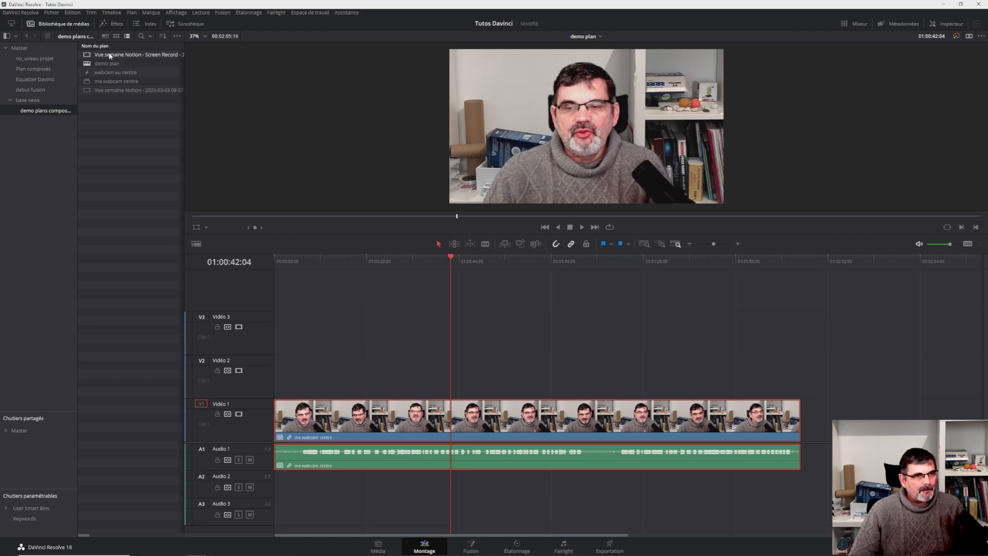
Widen the media pool's clip list to show more of its columns.
drag(184, 107, 282, 103)
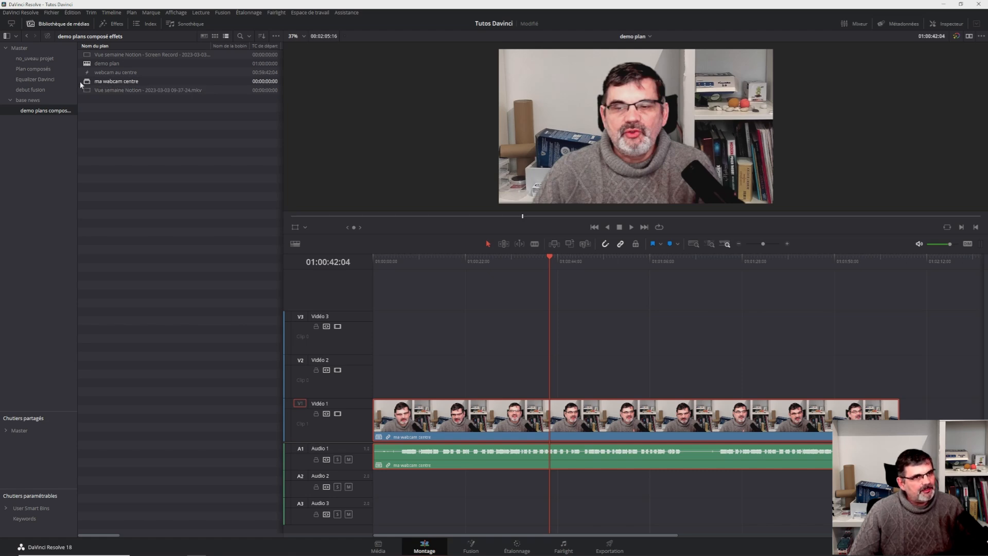
Create an empty timeline named timele finale in the demo plans composé effets bin, using the project settings.
click(114, 84)
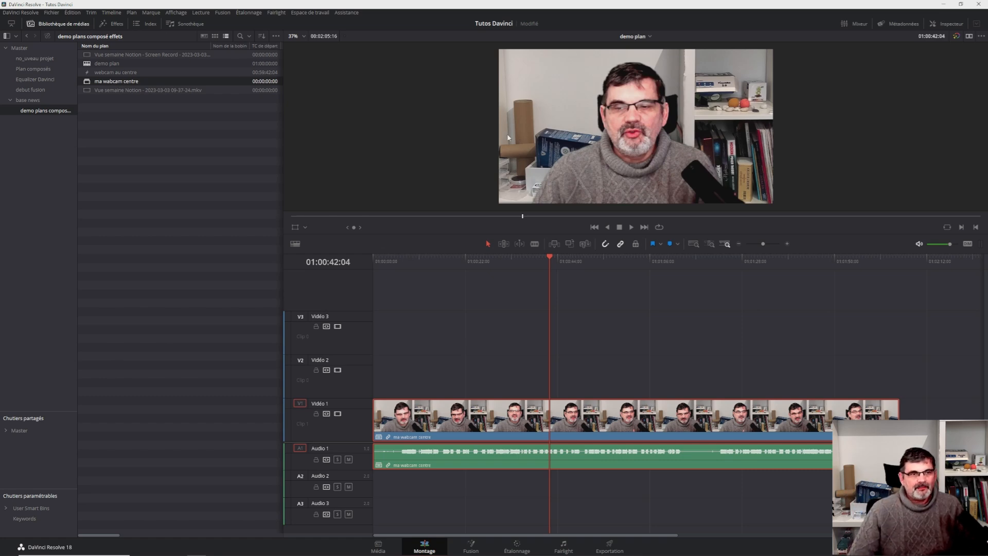
click(157, 166)
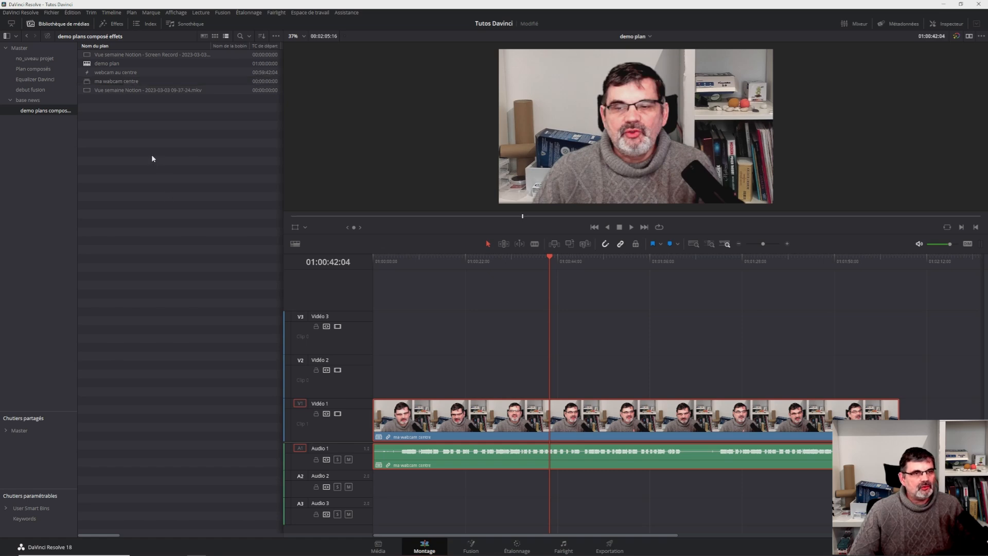
right_click(140, 124)
mouse_move(187, 131)
click(354, 128)
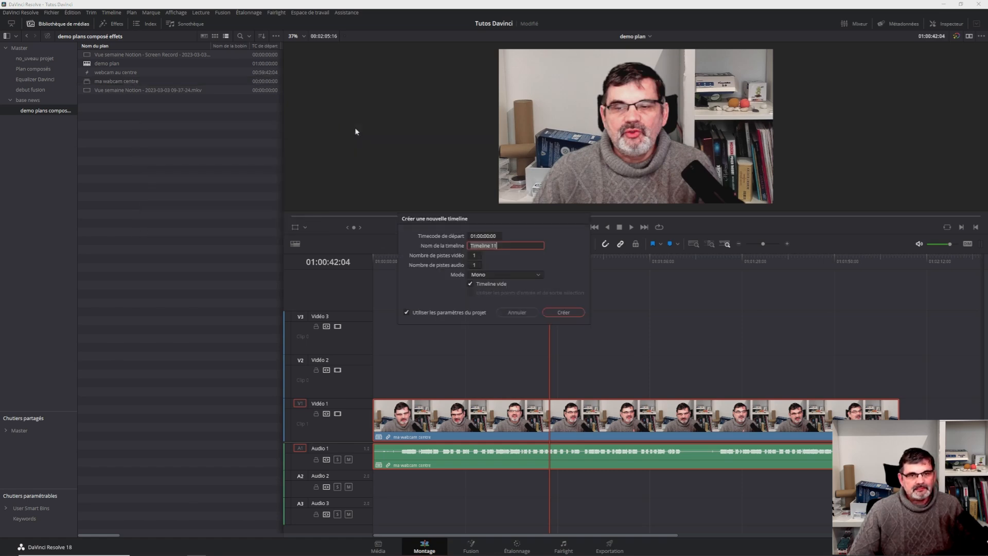
text(time)
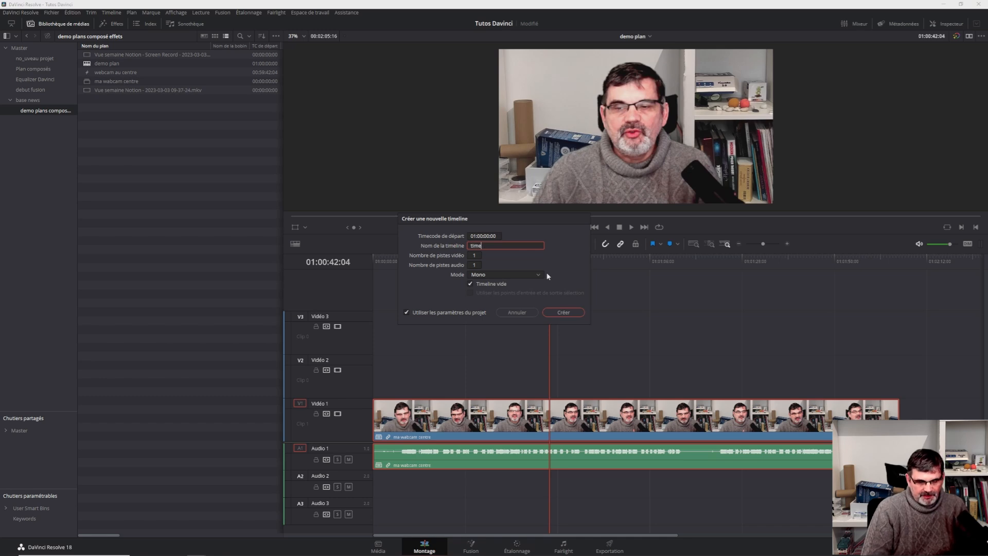
text(le flaale)
key(Return)
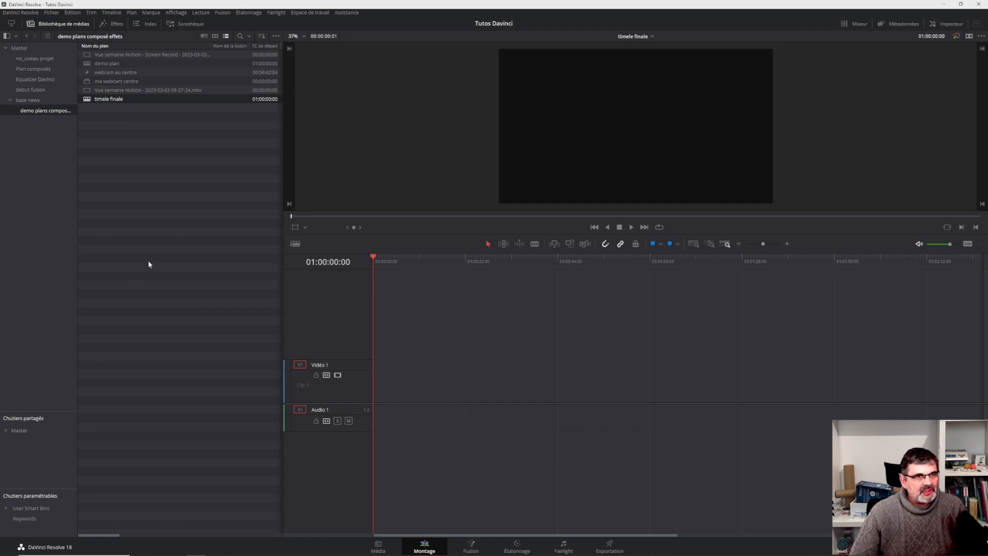
Place the Screen Record clip at the start of Vidéo 1 and the ma webcam centre compound clip above it on Vidéo 2.
drag(86, 57, 379, 397)
mouse_move(384, 264)
mouse_down()
mouse_move(808, 260)
mouse_move(405, 273)
mouse_move(813, 262)
mouse_move(374, 264)
mouse_up()
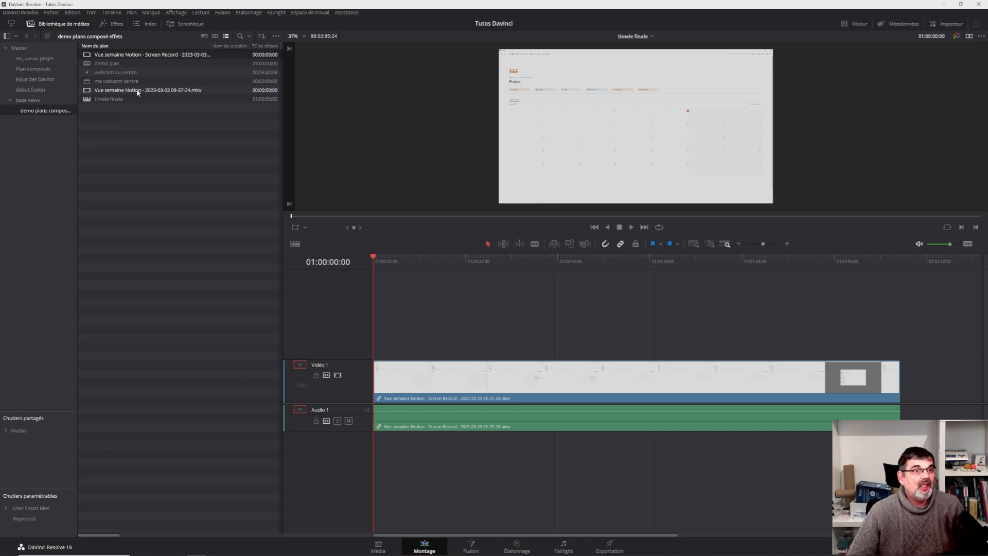
click(117, 83)
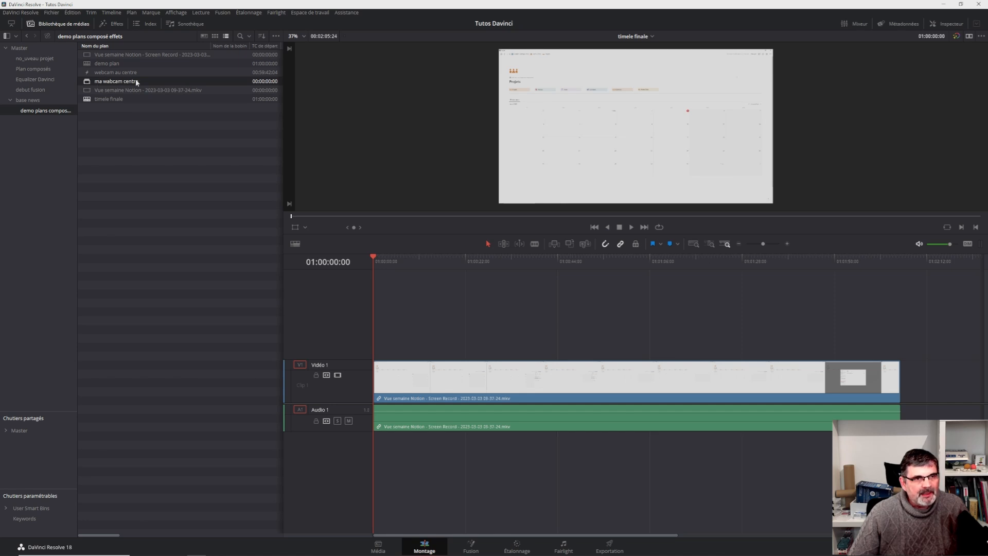
drag(94, 84, 375, 333)
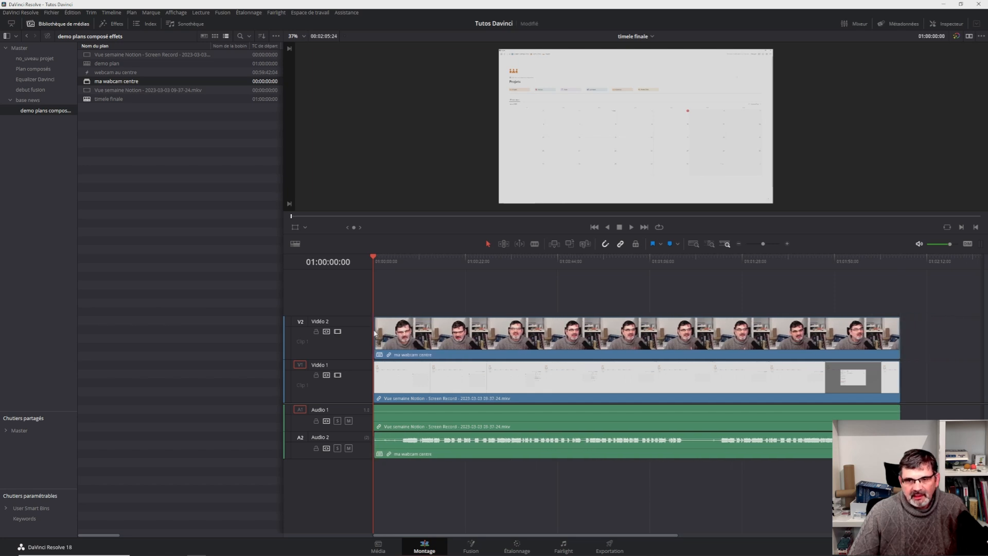
Select the ma webcam centre clip, preview its opening seconds, and hide the media pool to give the timeline more room.
click(464, 337)
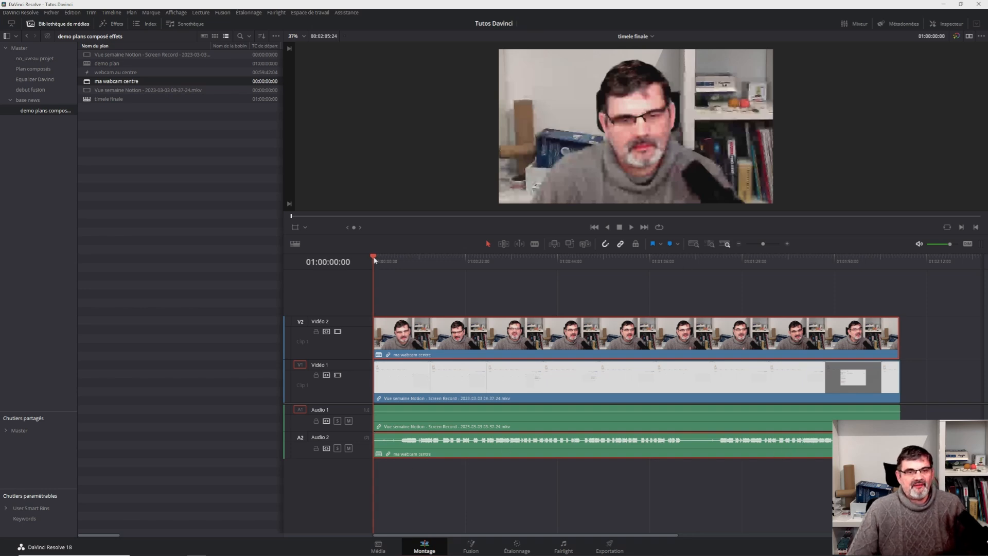
click(439, 257)
drag(444, 259, 404, 264)
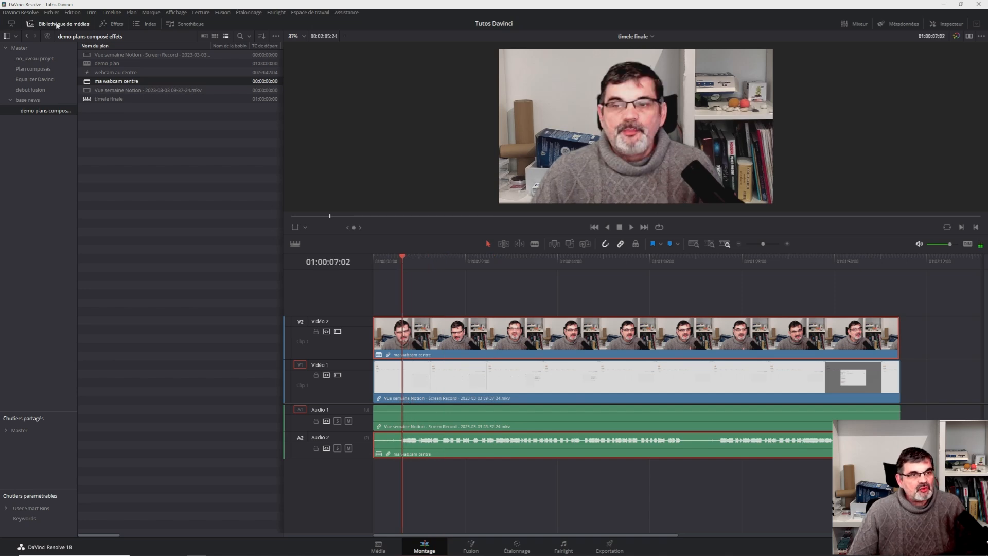
click(58, 24)
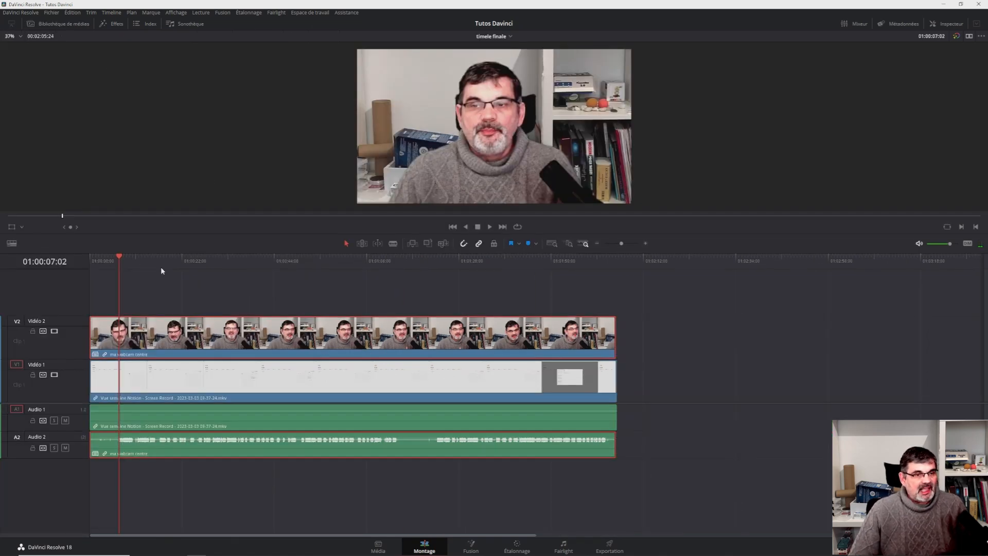
drag(118, 254, 86, 251)
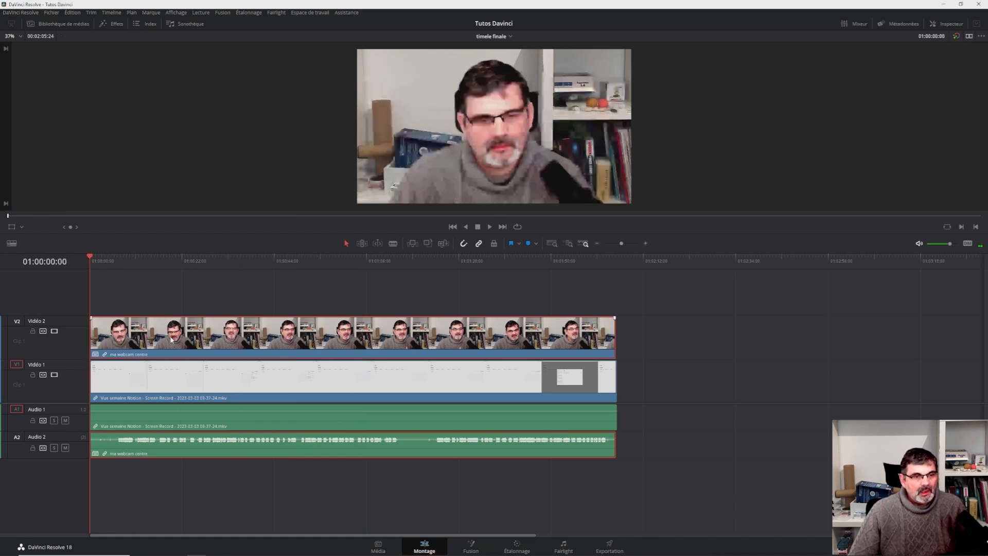
Split the ma webcam centre clip near its beginning and at about 01:01:48:20 to form opening, middle and closing sections.
click(143, 258)
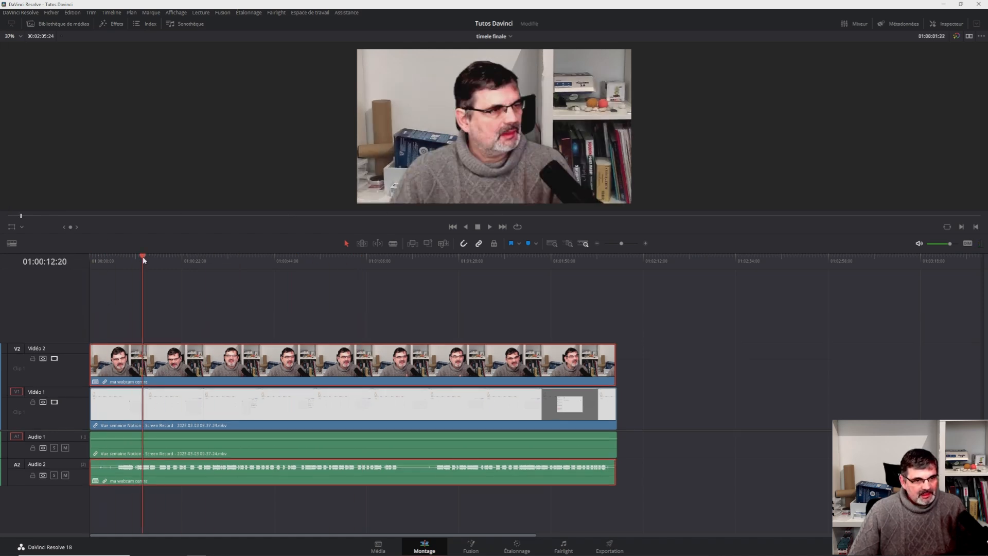
drag(144, 259, 197, 259)
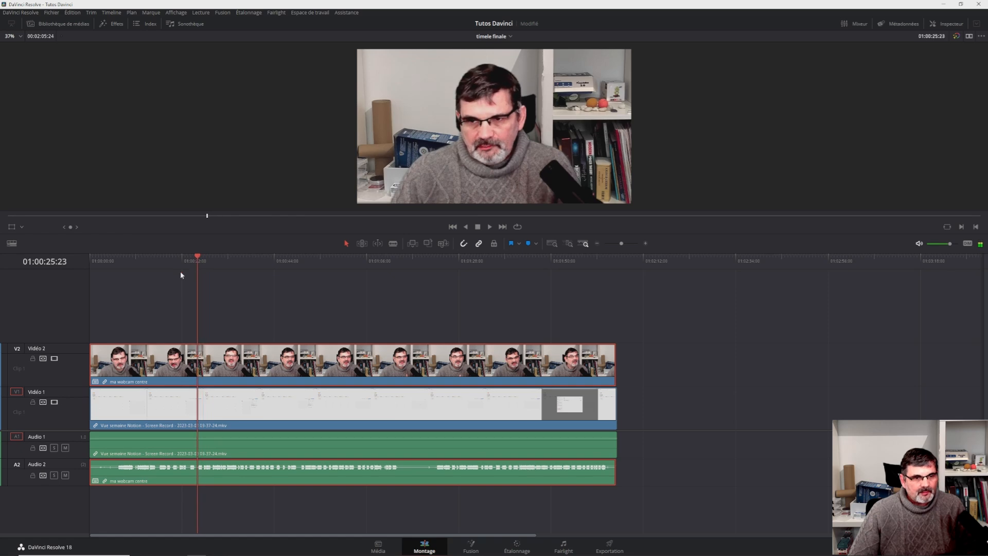
key(ctrl+b)
drag(199, 257, 564, 255)
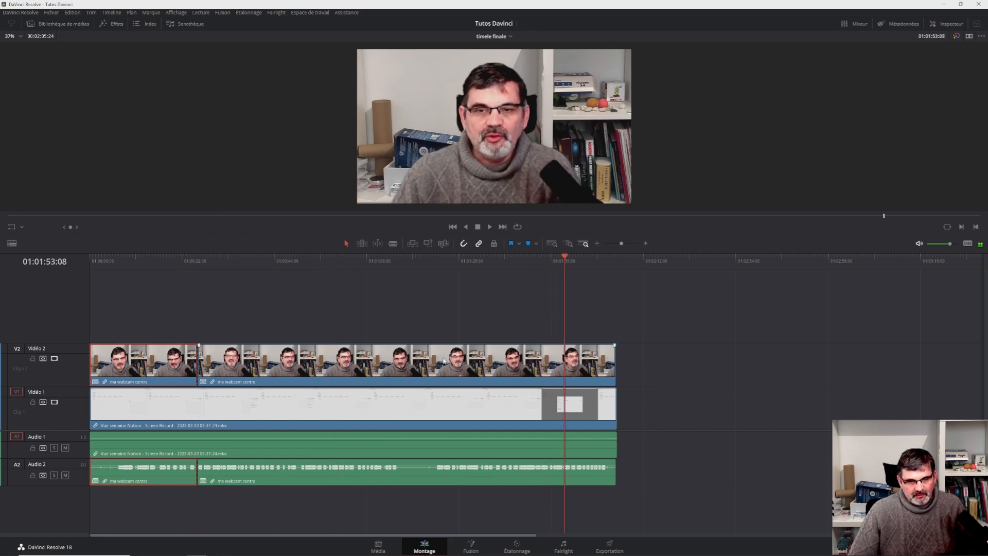
click(557, 349)
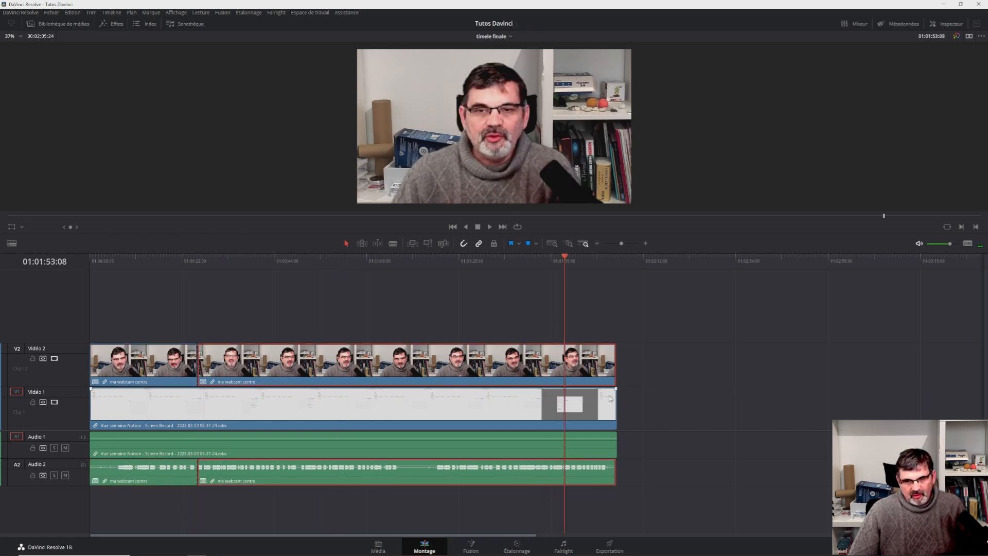
key(ctrl+b)
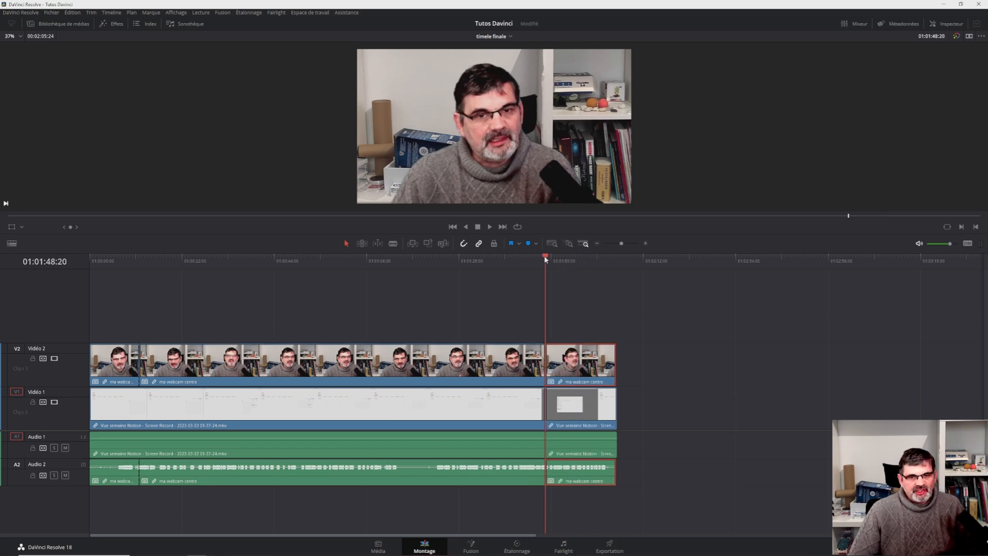
Review the opening, middle and closing webcam sections on Vidéo 2 by selecting each in turn.
drag(546, 259, 116, 259)
click(132, 370)
click(248, 369)
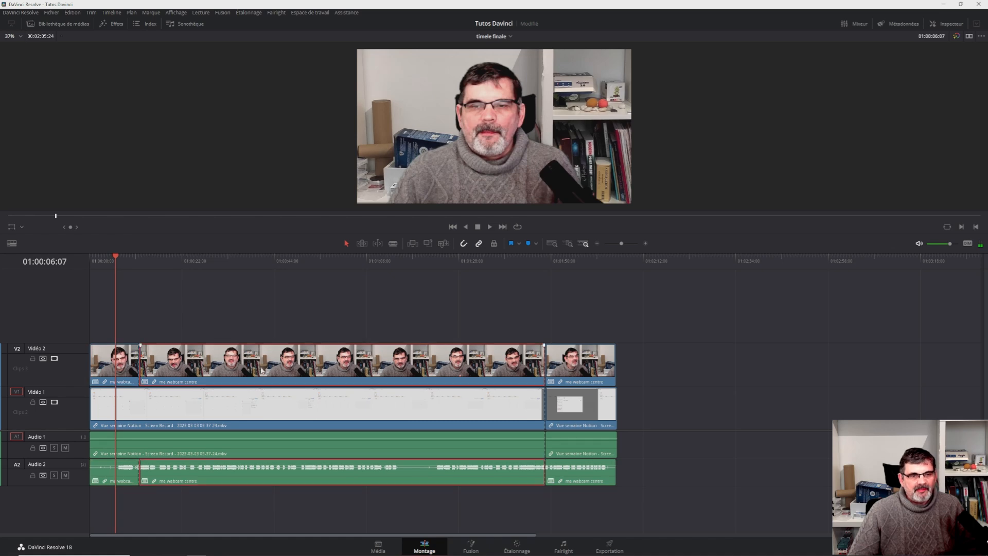
click(111, 357)
click(233, 364)
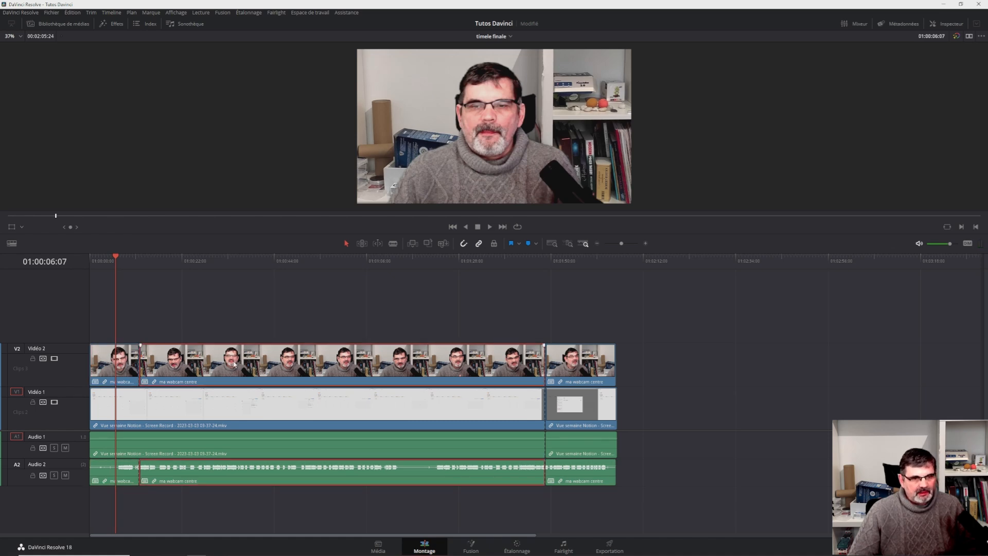
click(597, 368)
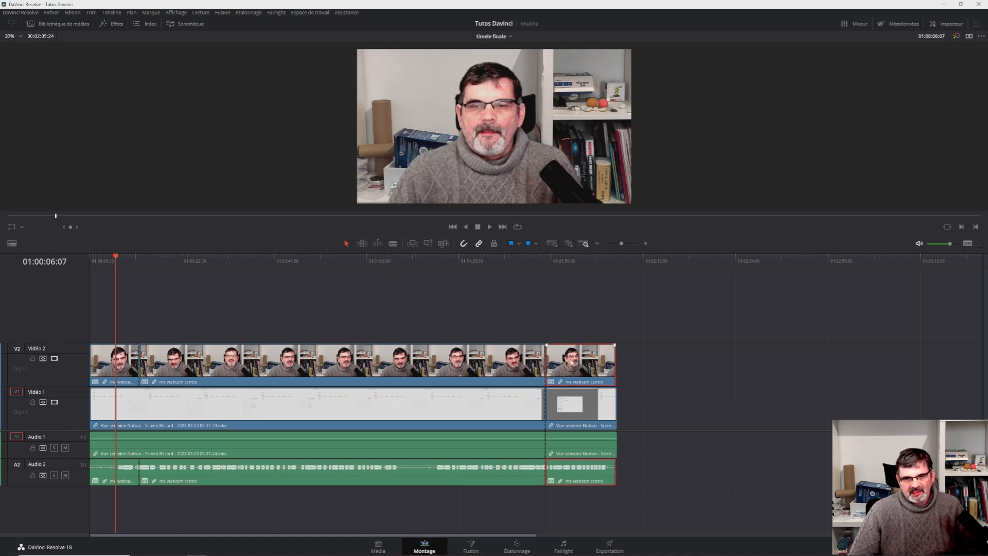
Scale the middle webcam section to a zoom of 0.140, position it in the picture's bottom-right corner, and save the project.
drag(115, 255, 319, 257)
click(283, 361)
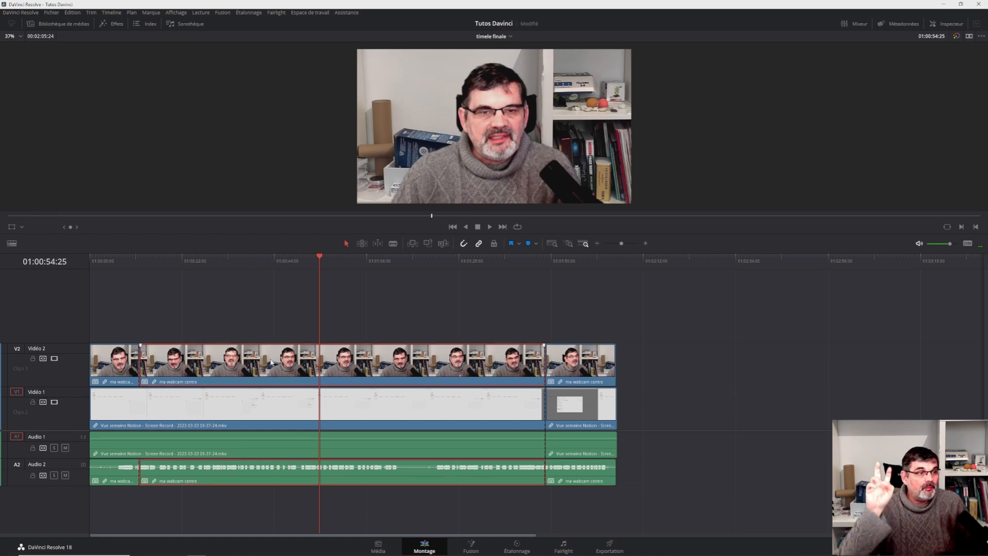
click(21, 227)
click(26, 230)
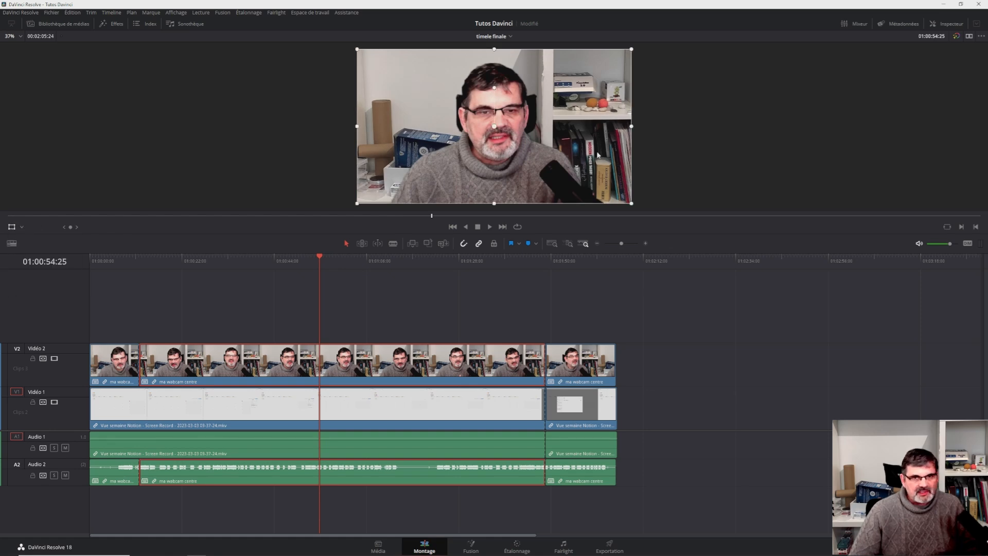
click(950, 24)
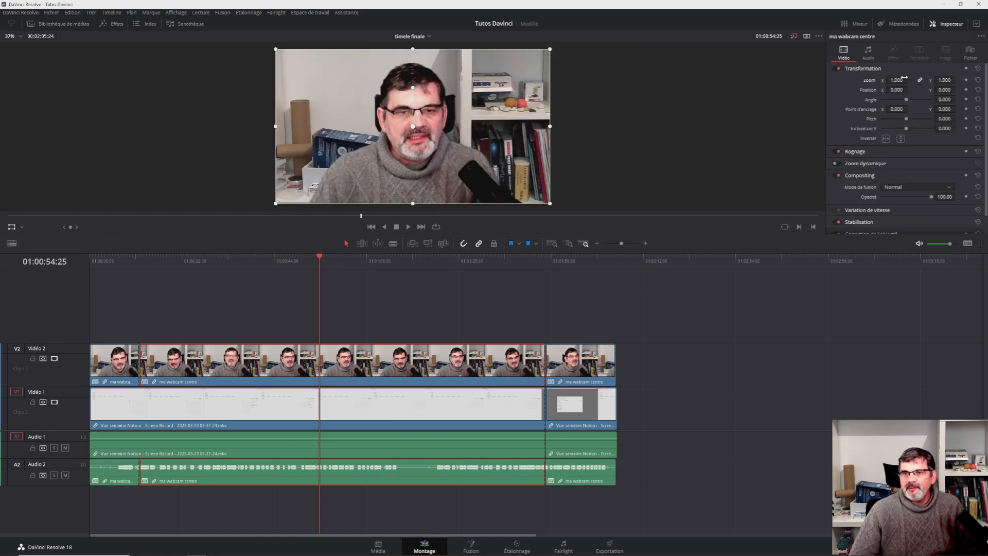
drag(897, 80, 851, 80)
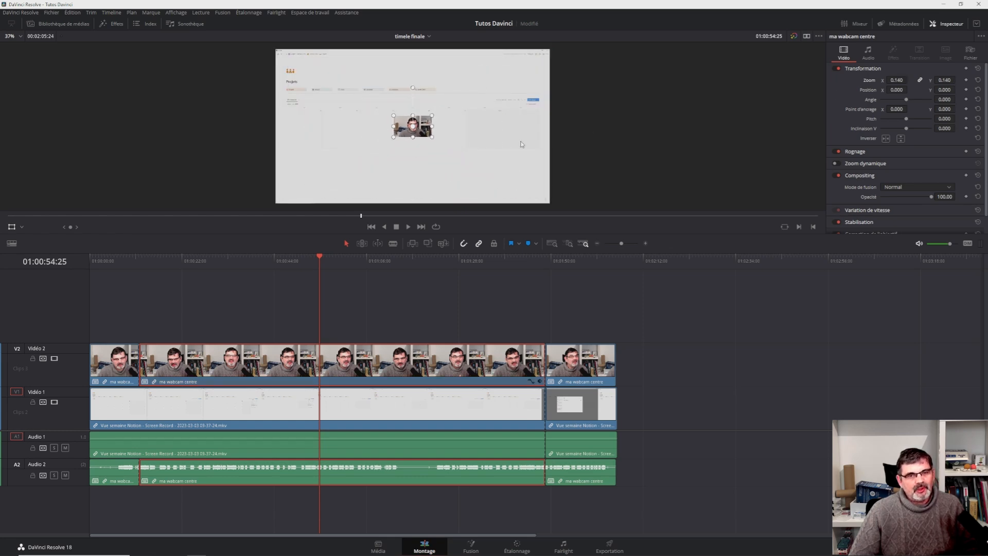
drag(425, 126, 544, 193)
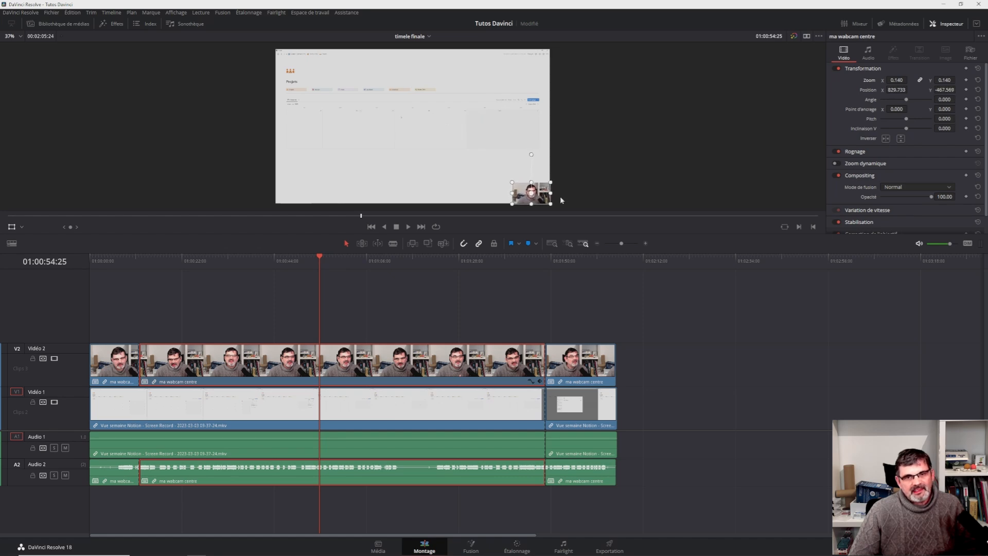
key(ctrl+s)
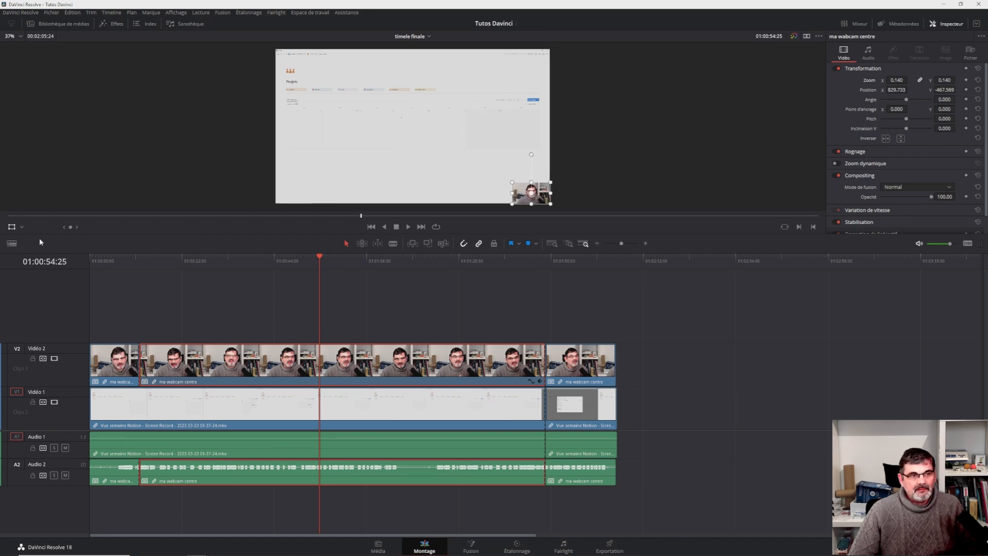
click(12, 227)
Split the shrunken middle webcam section at 01:00:47:22 and 01:01:15:22, and save the project.
drag(319, 256, 289, 314)
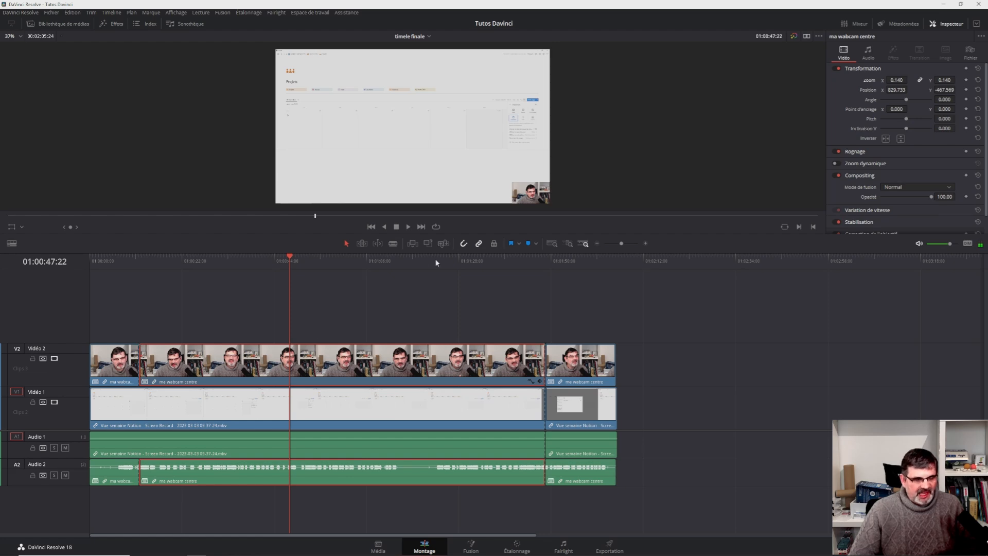
key(ctrl+b)
drag(290, 258, 407, 260)
key(ctrl+b)
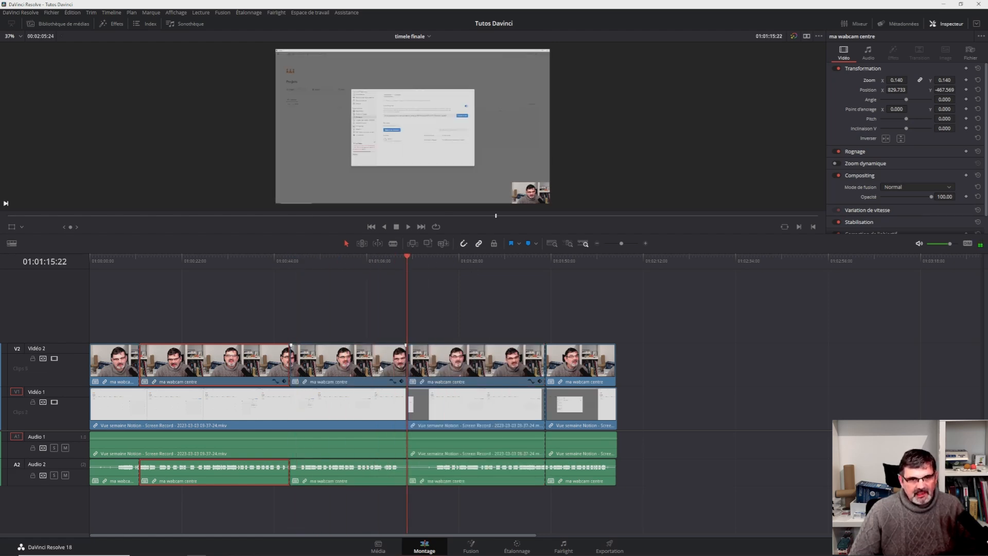
key(ctrl+s)
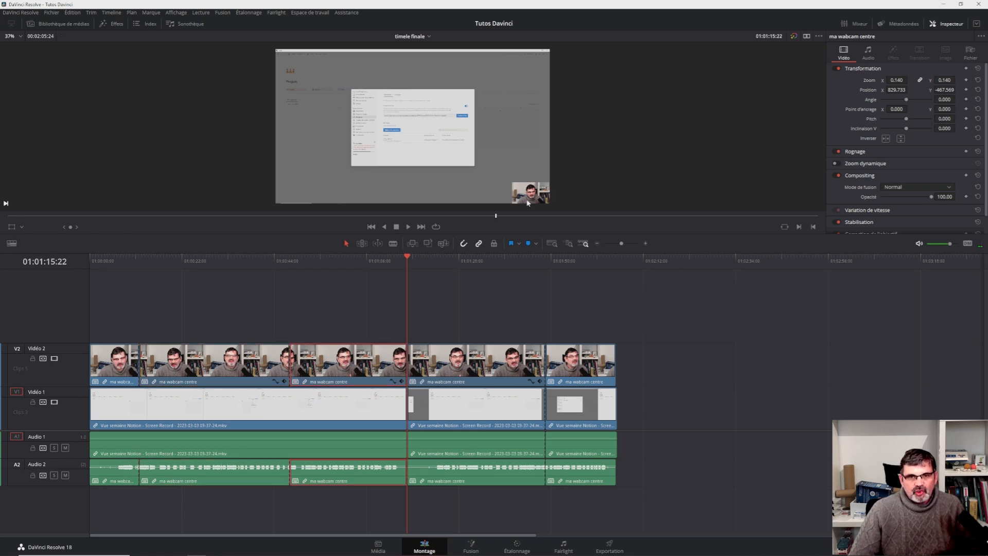
Move the webcam inset of the section around 01:01:02:28 to the picture's top-left corner, at about X -821.6, Y 462.2.
click(353, 261)
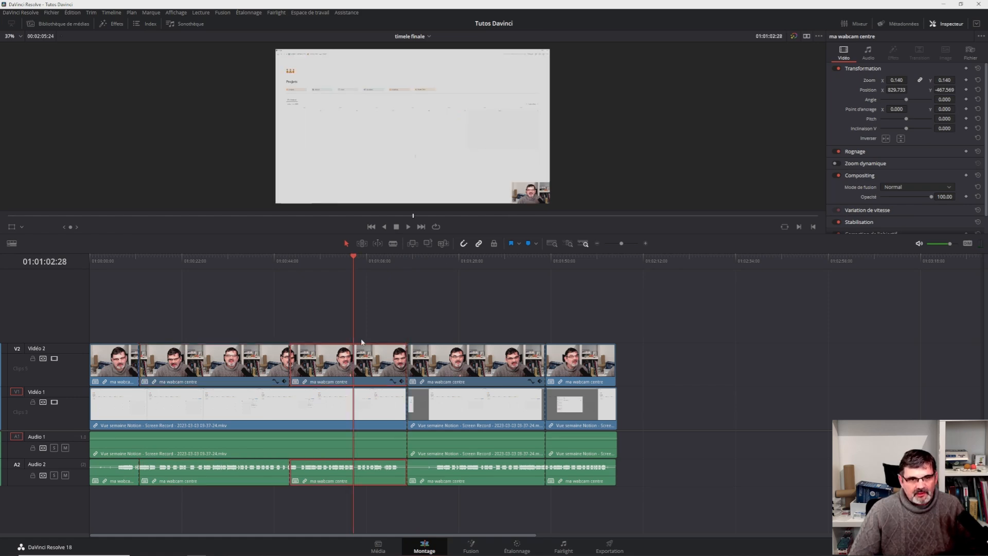
click(11, 226)
drag(525, 202, 285, 67)
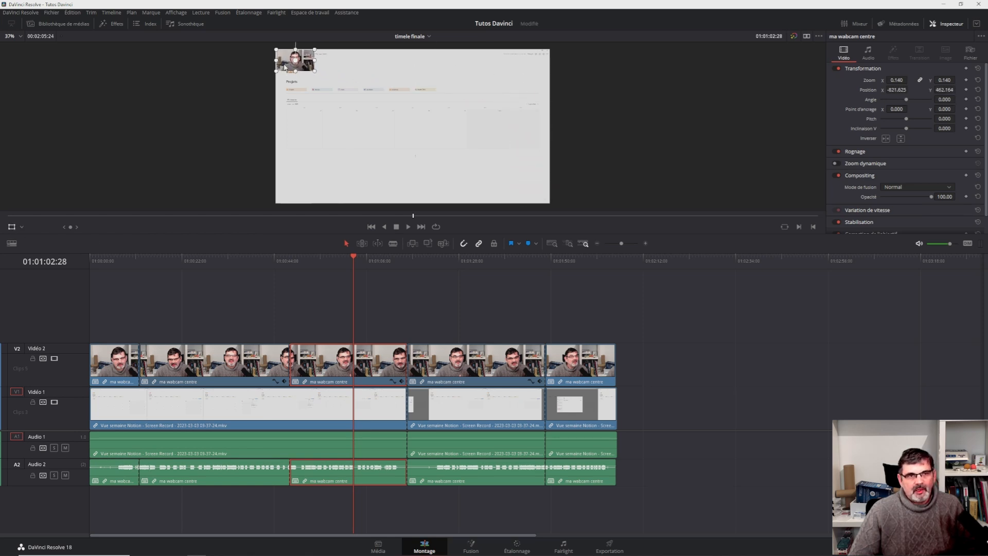
click(11, 227)
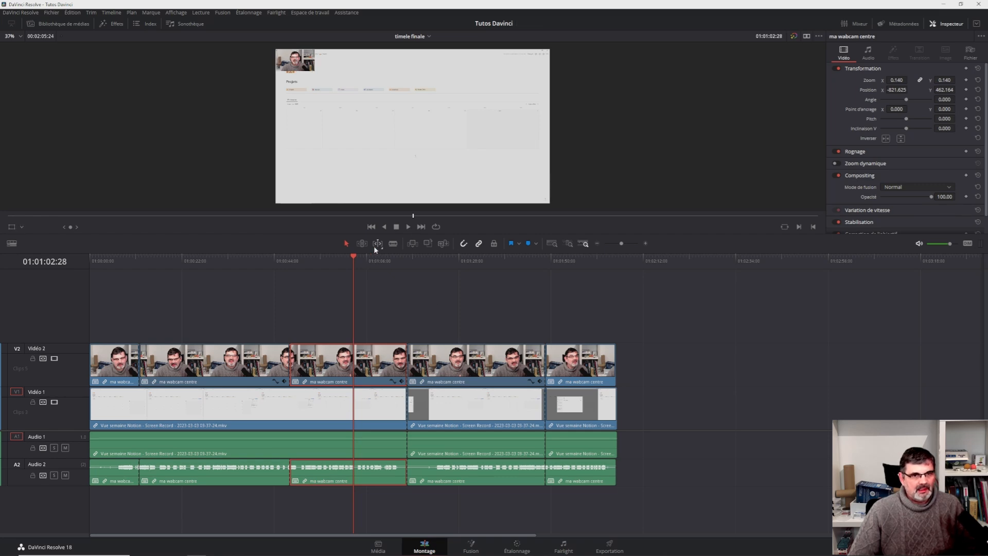
Scrub through the rest of the timeline to check the webcam placement in the following sections.
click(355, 257)
drag(354, 257, 578, 284)
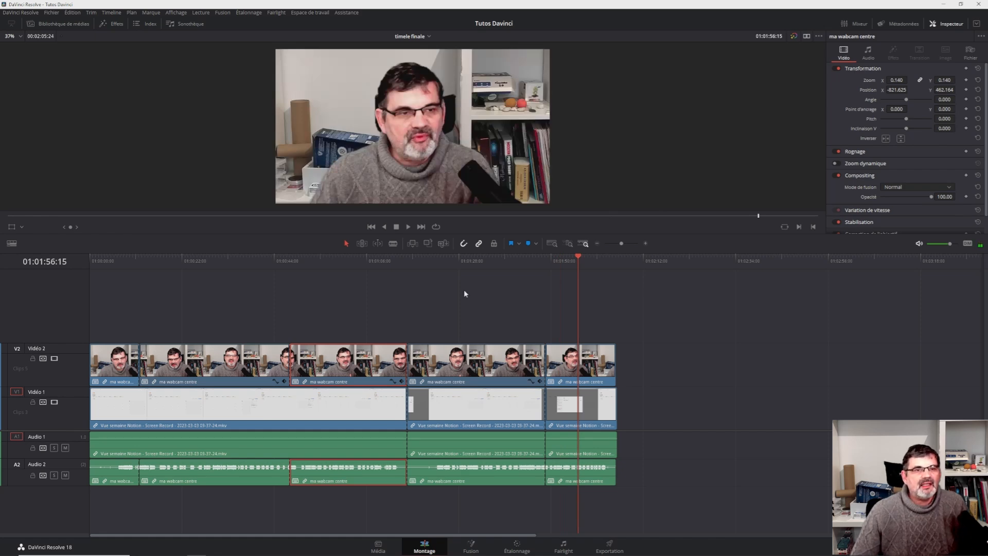
click(537, 259)
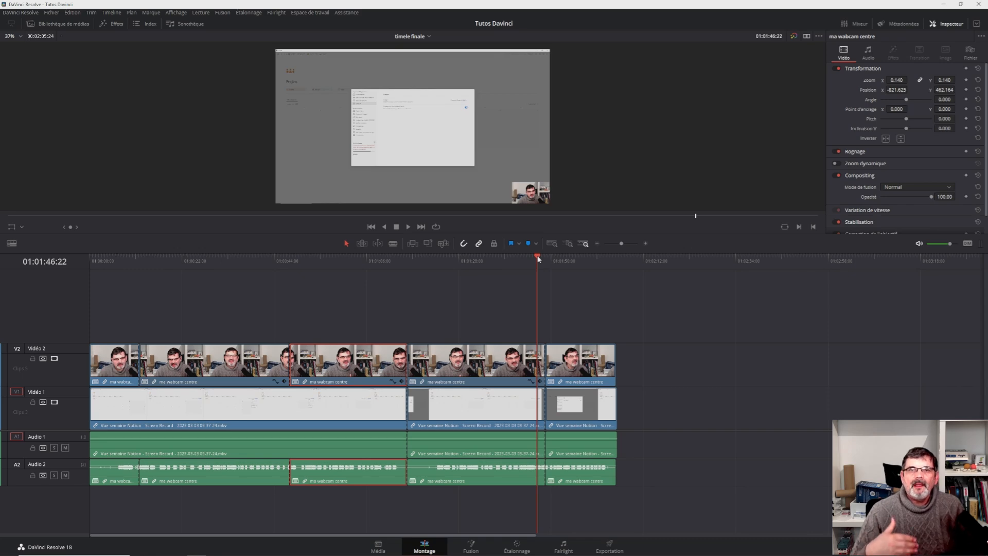